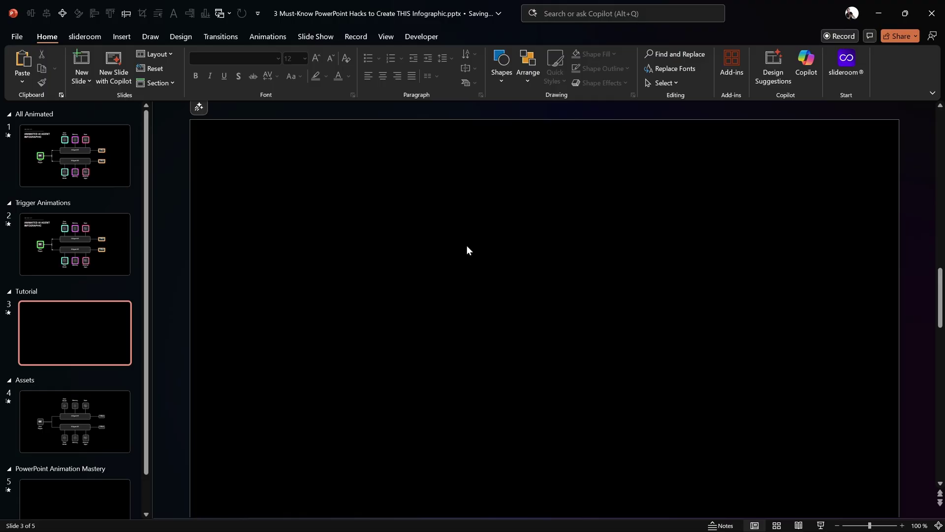
After checking the slide 2 reference, draw a rounded rectangle on the Tutorial slide
{"action": "left_click", "coordinate": [110, 267]}
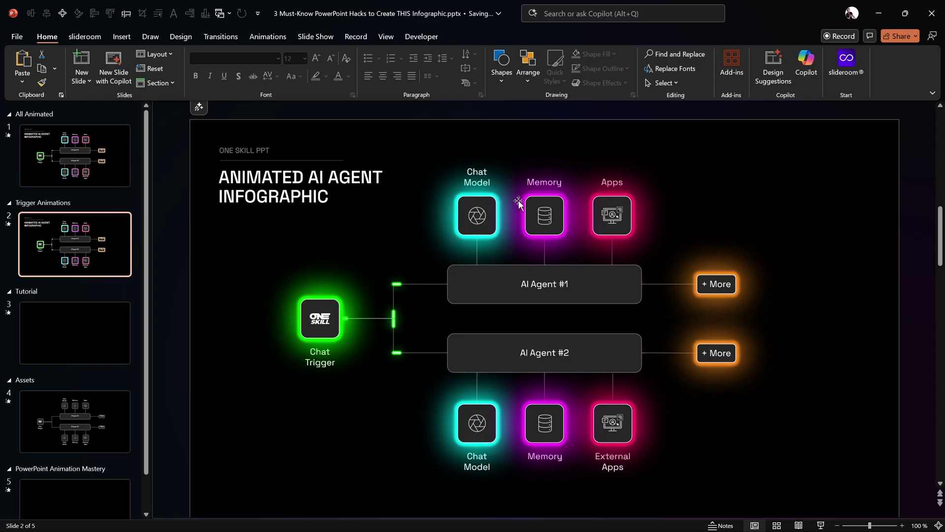
{"action": "left_click", "coordinate": [108, 330]}
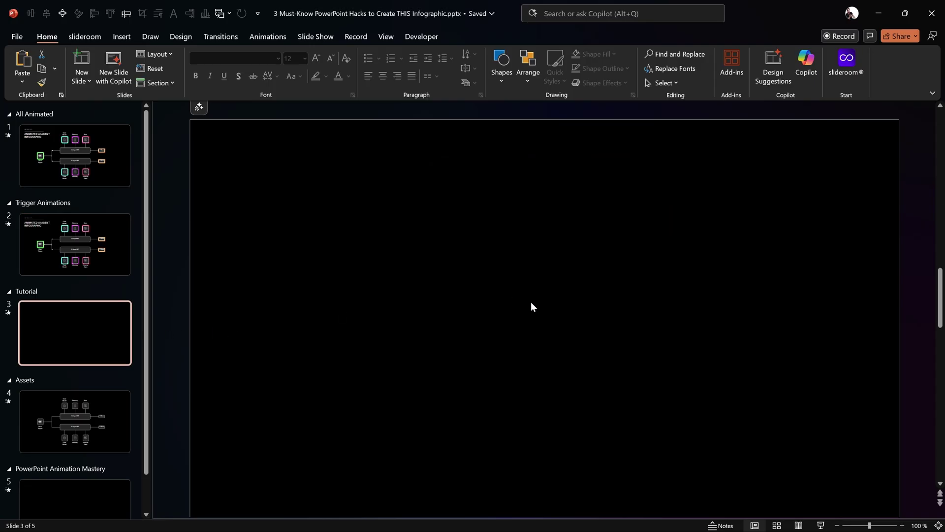
{"action": "left_click", "coordinate": [124, 40]}
{"action": "left_click", "coordinate": [266, 75]}
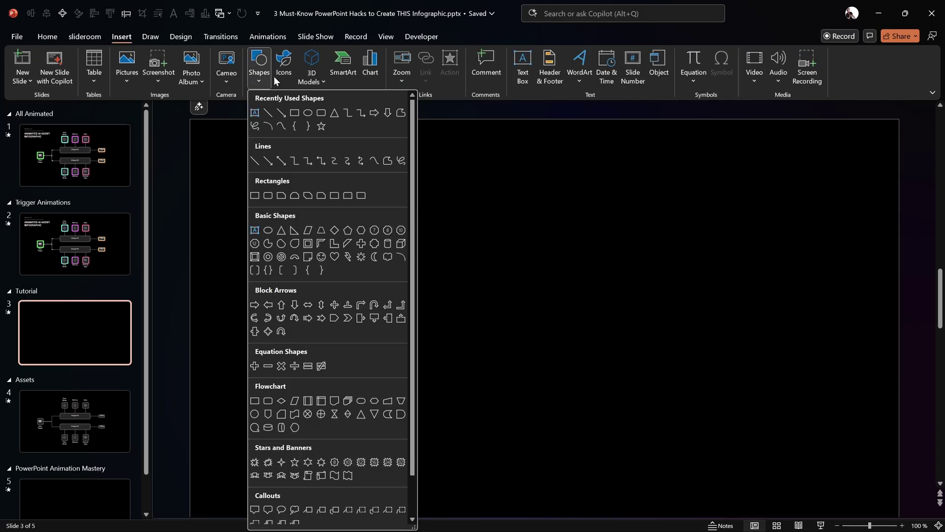
{"action": "left_click", "coordinate": [320, 119]}
{"action": "left_click_drag", "start_coordinate": [409, 266], "coordinate": [576, 291]}
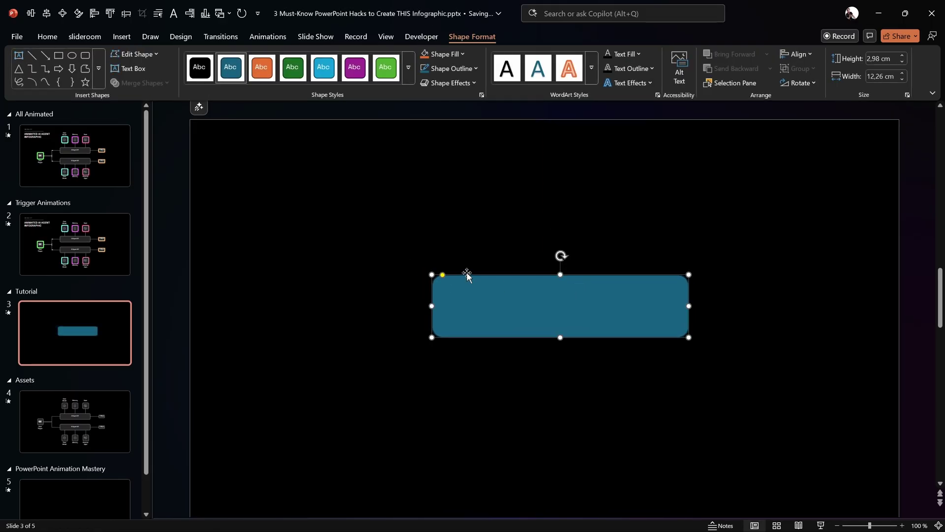
Position the rectangle and size it to 1,85 cm high and 8,59 cm wide
{"action": "left_click_drag", "start_coordinate": [440, 279], "coordinate": [441, 277]}
{"action": "mouse_move", "coordinate": [558, 335]}
{"action": "left_mouse_down"}
{"action": "mouse_move", "coordinate": [564, 310]}
{"action": "mouse_move", "coordinate": [560, 327]}
{"action": "left_mouse_up"}
{"action": "left_click_drag", "start_coordinate": [688, 301], "coordinate": [665, 300]}
{"action": "left_click_drag", "start_coordinate": [590, 308], "coordinate": [607, 312]}
{"action": "left_click", "coordinate": [890, 59]}
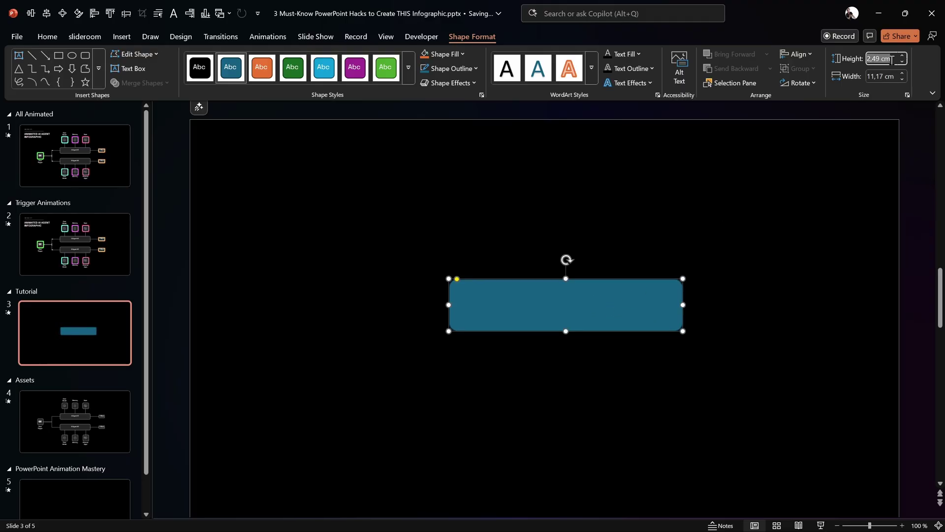
{"action": "type", "text": "1,85"}
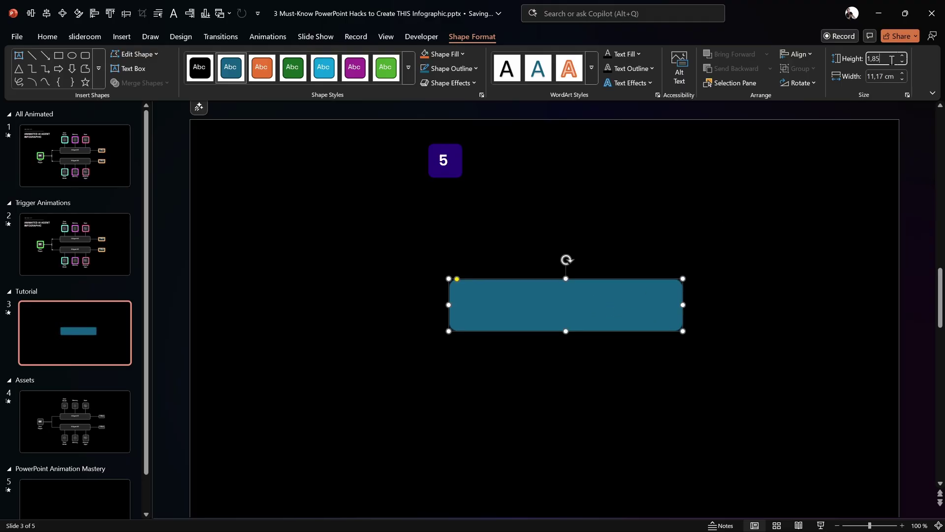
{"action": "key", "text": "Return"}
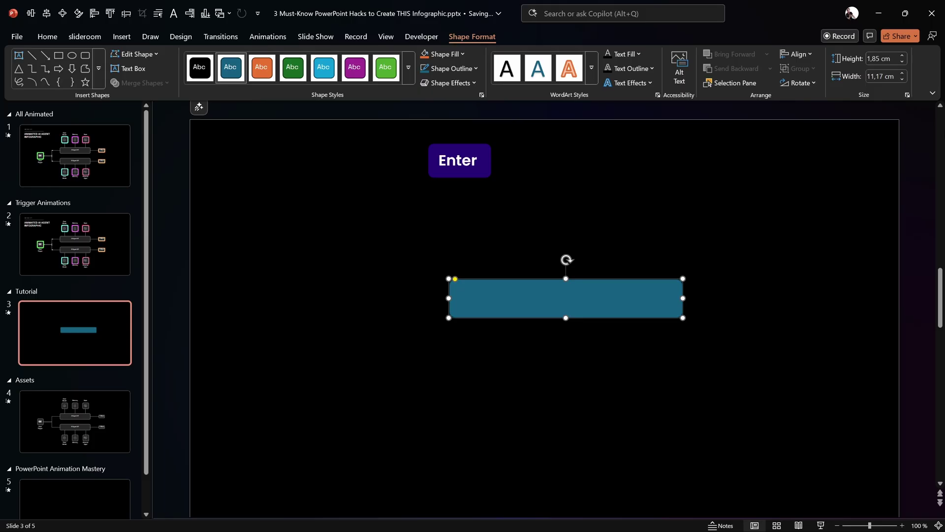
{"action": "left_click_drag", "start_coordinate": [683, 298], "coordinate": [630, 297]}
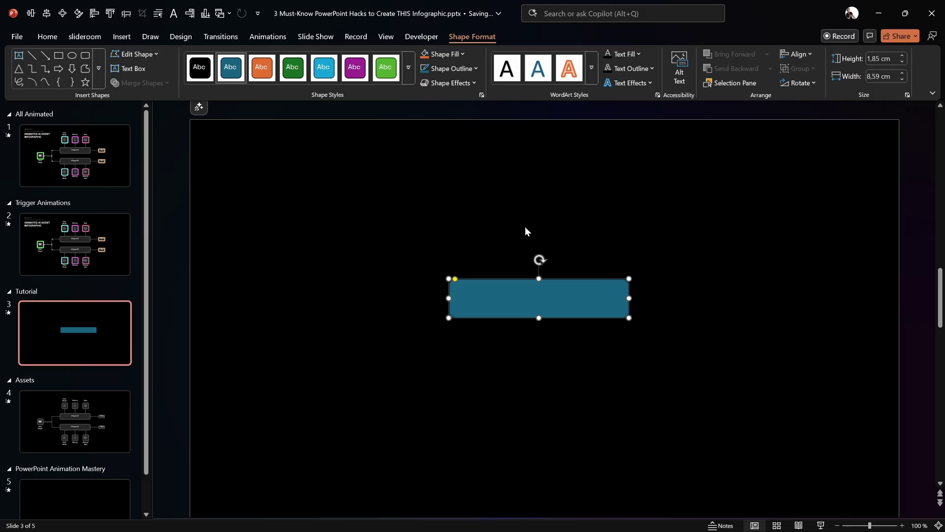
Fill the rectangle with dark grey in the Format Shape panel
{"action": "right_click", "coordinate": [546, 294]}
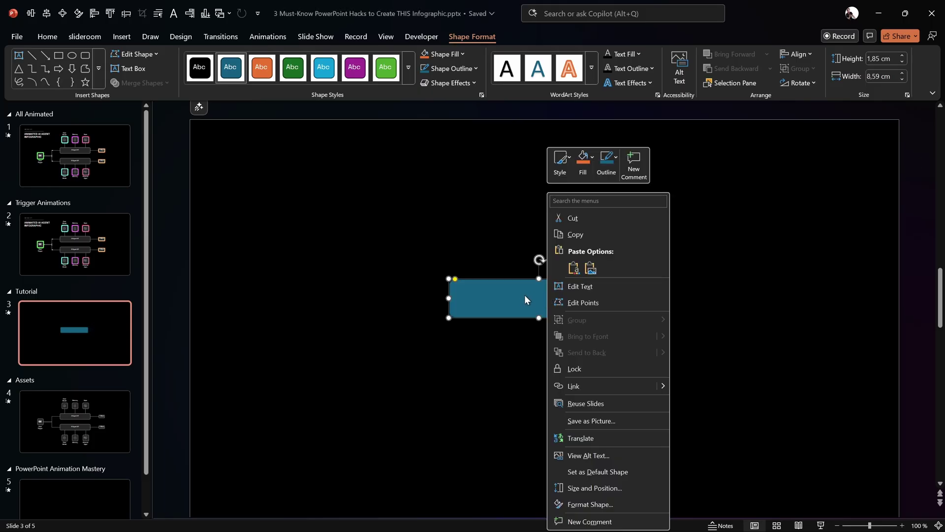
{"action": "left_click", "coordinate": [601, 502]}
{"action": "left_click_drag", "start_coordinate": [604, 190], "coordinate": [751, 190]}
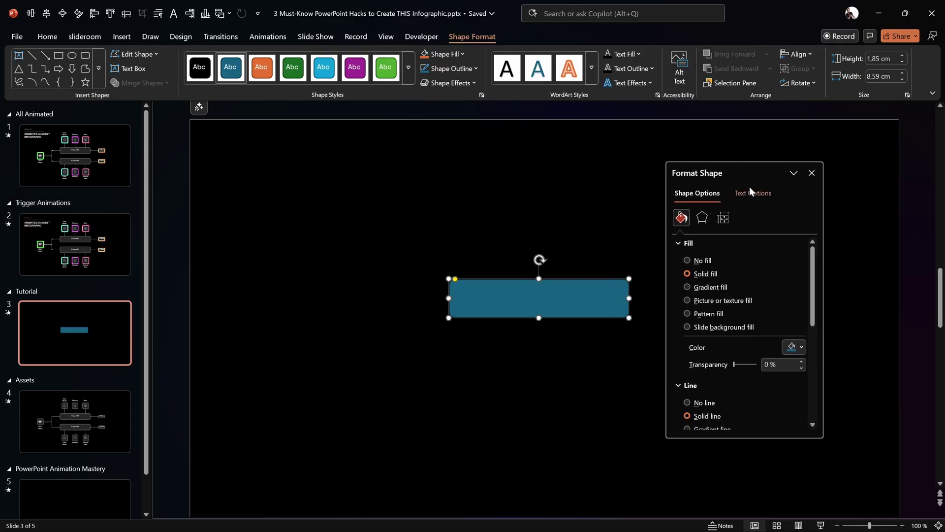
{"action": "left_click", "coordinate": [792, 345]}
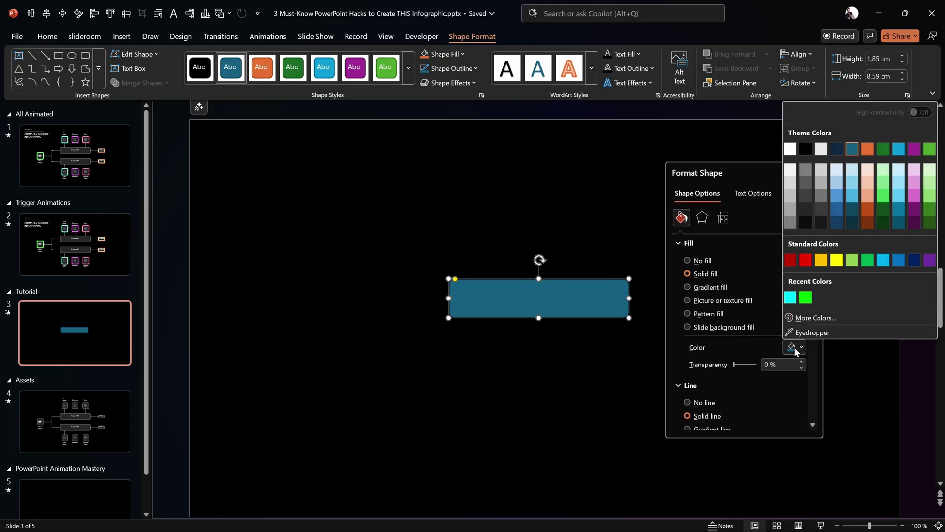
{"action": "left_click", "coordinate": [806, 210]}
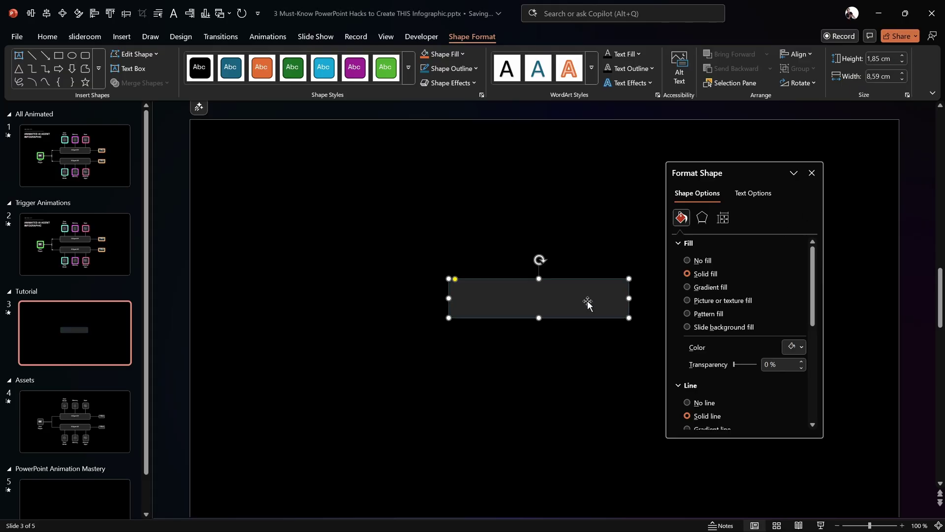
{"action": "left_click", "coordinate": [793, 346]}
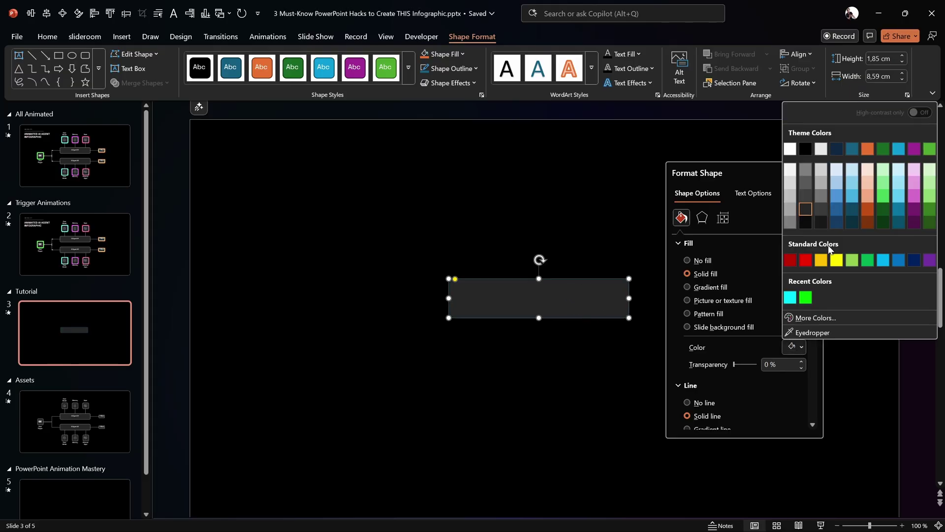
{"action": "left_click", "coordinate": [806, 210]}
{"action": "left_click", "coordinate": [727, 243]}
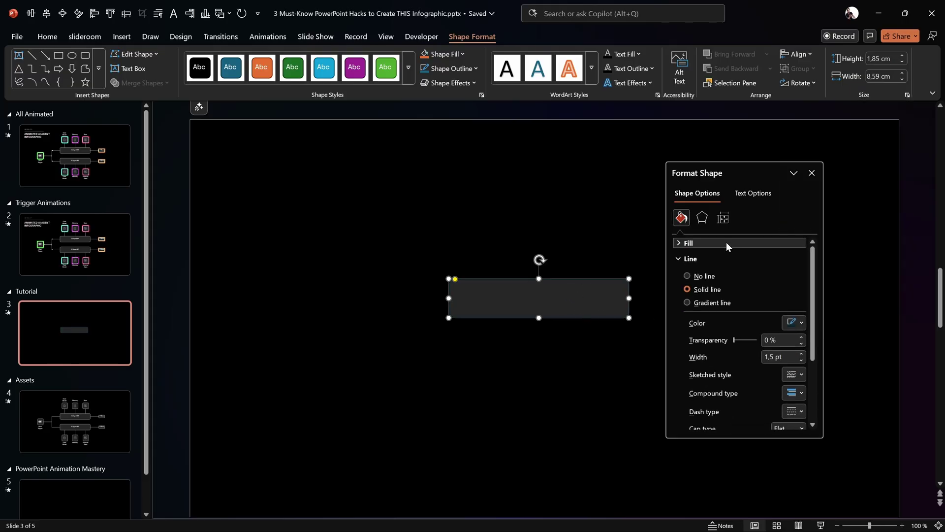
Give the rectangle a white outline, 60% transparent and 0,75 pt wide
{"action": "left_click", "coordinate": [800, 322]}
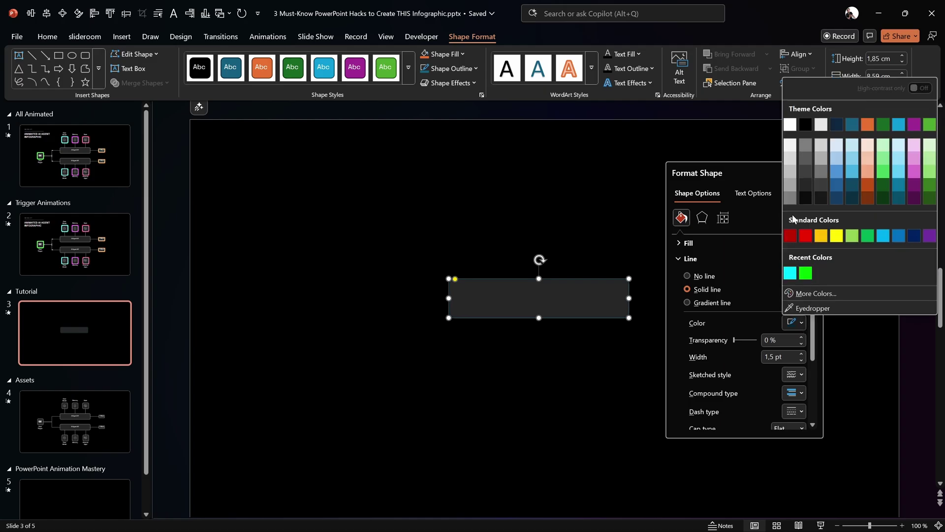
{"action": "left_click", "coordinate": [789, 132]}
{"action": "left_click", "coordinate": [764, 341]}
{"action": "double_click", "coordinate": [788, 340]}
{"action": "type", "text": "60"}
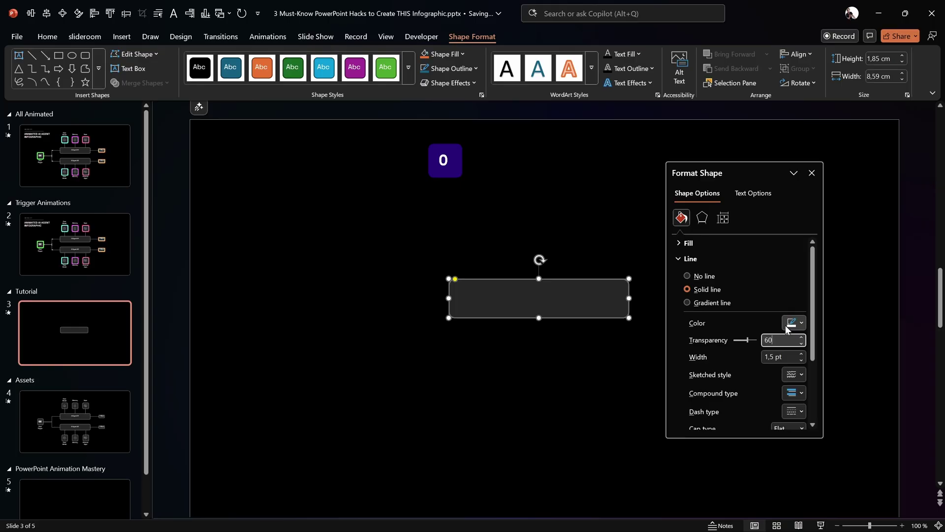
{"action": "key", "text": "Tab"}
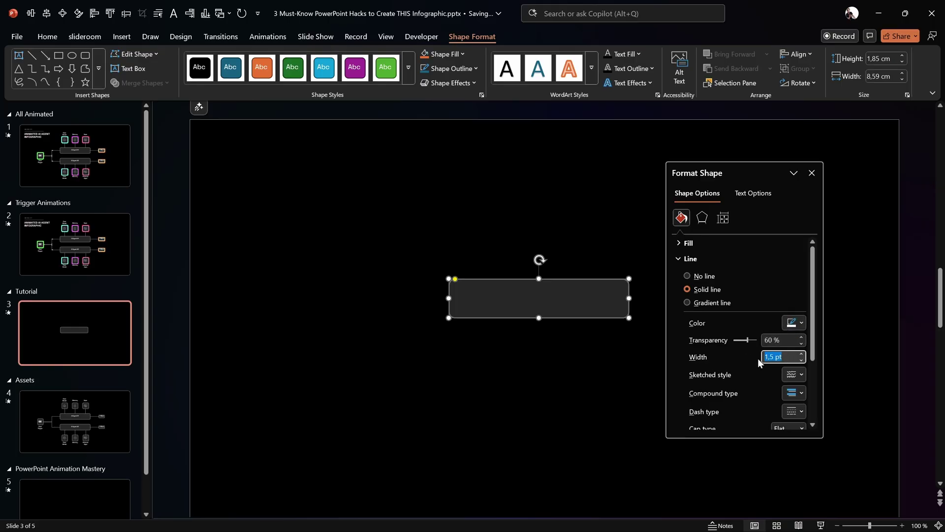
{"action": "type", "text": ",75"}
{"action": "key", "text": "Return"}
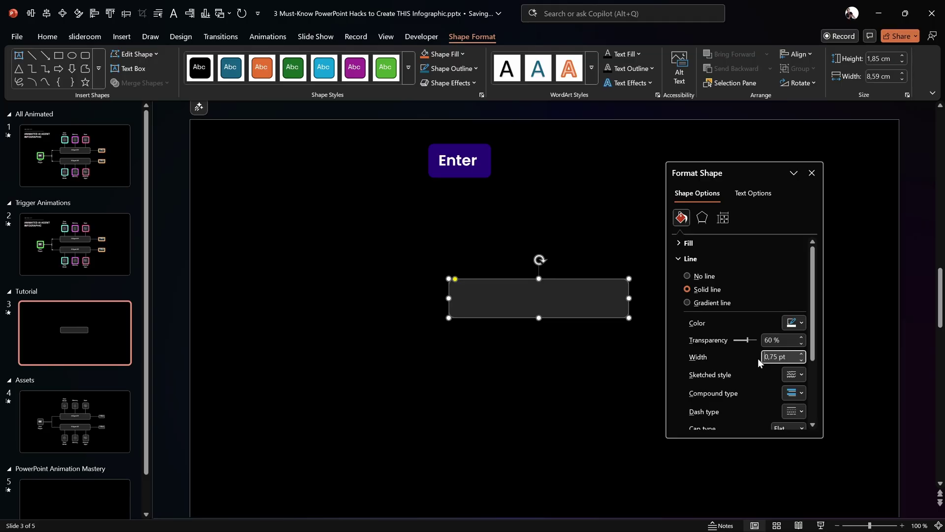
{"action": "left_click", "coordinate": [629, 192]}
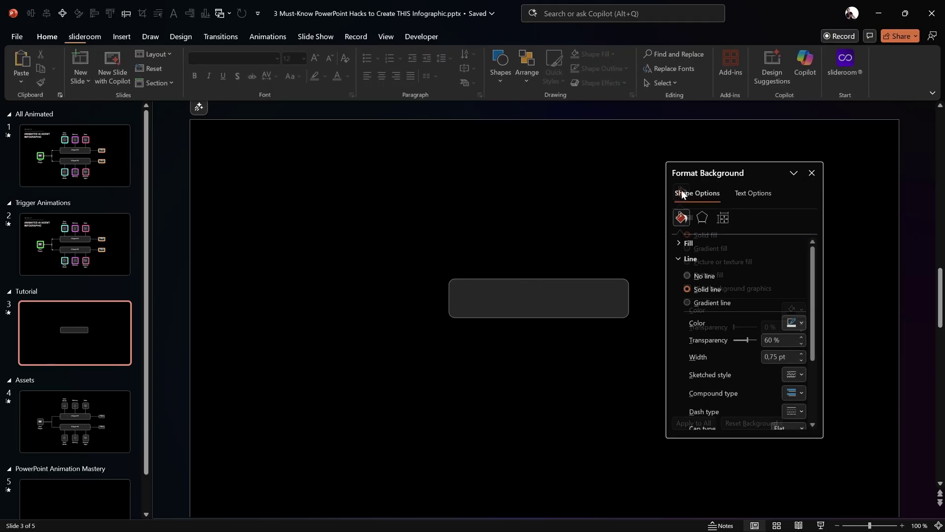
Make the grey rectangle's corners more rounded and reposition it
{"action": "left_click", "coordinate": [810, 172]}
{"action": "left_click", "coordinate": [566, 294]}
{"action": "left_click_drag", "start_coordinate": [566, 293], "coordinate": [539, 299]}
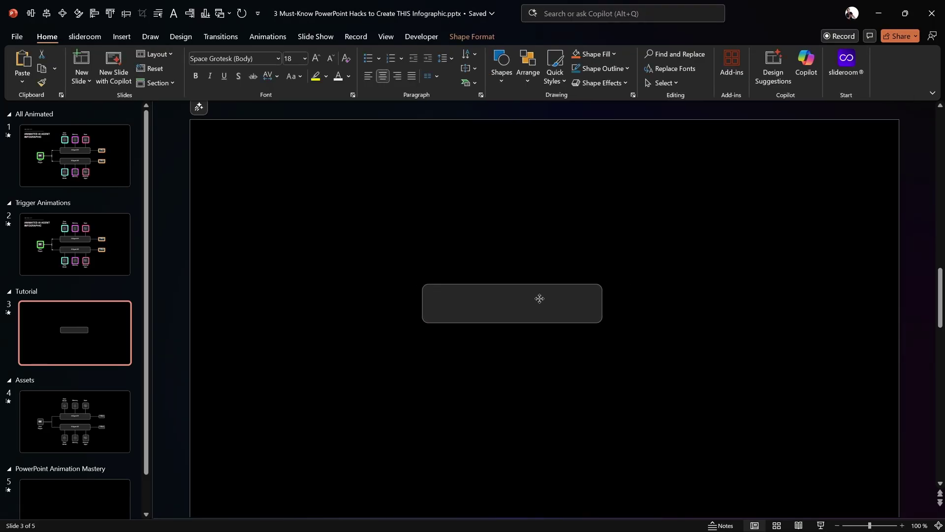
{"action": "left_click_drag", "start_coordinate": [432, 286], "coordinate": [428, 285]}
{"action": "mouse_move", "coordinate": [601, 307]}
{"action": "left_mouse_down"}
{"action": "mouse_move", "coordinate": [613, 314]}
{"action": "mouse_move", "coordinate": [590, 312]}
{"action": "left_mouse_up"}
{"action": "left_click_drag", "start_coordinate": [532, 309], "coordinate": [578, 310]}
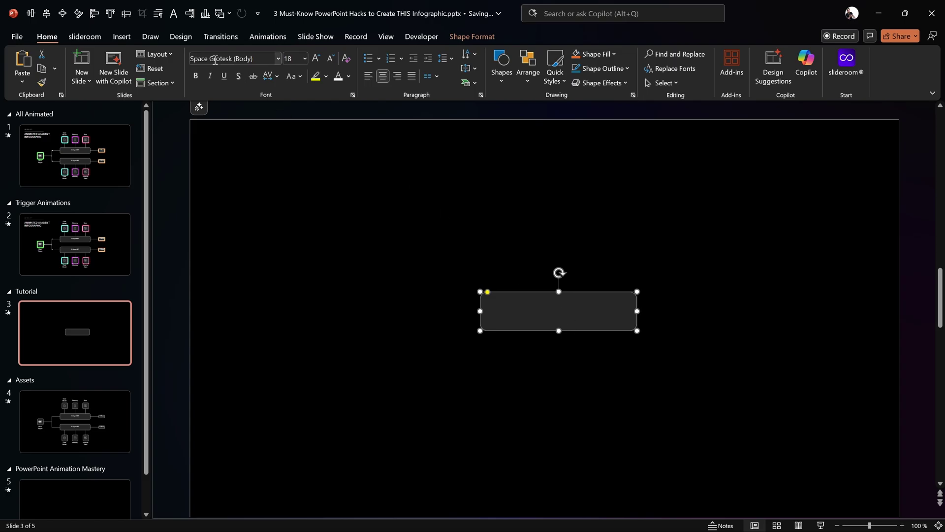
Label the box 'AI Agent' in 12 pt text and narrow it to fit
{"action": "left_click", "coordinate": [295, 60]}
{"action": "type", "text": "12"}
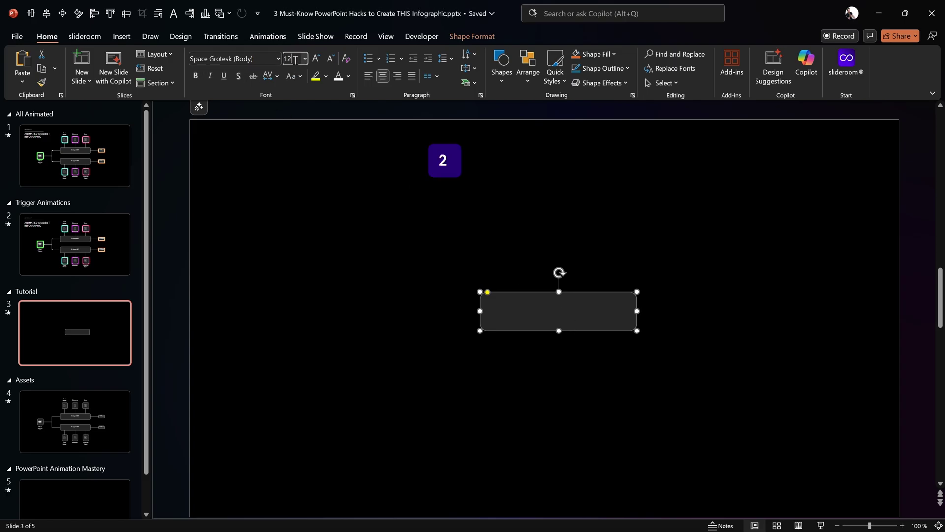
{"action": "key", "text": "Return"}
{"action": "left_click", "coordinate": [570, 223]}
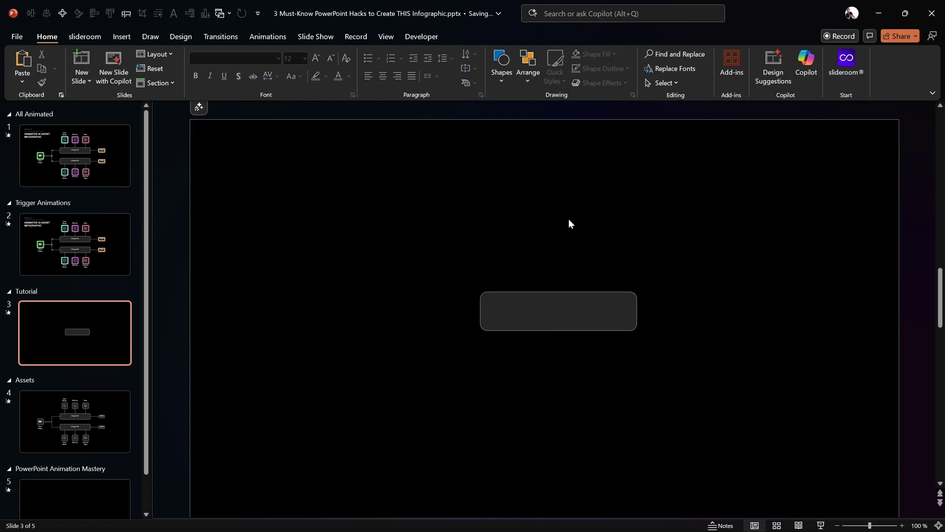
{"action": "left_click", "coordinate": [560, 310]}
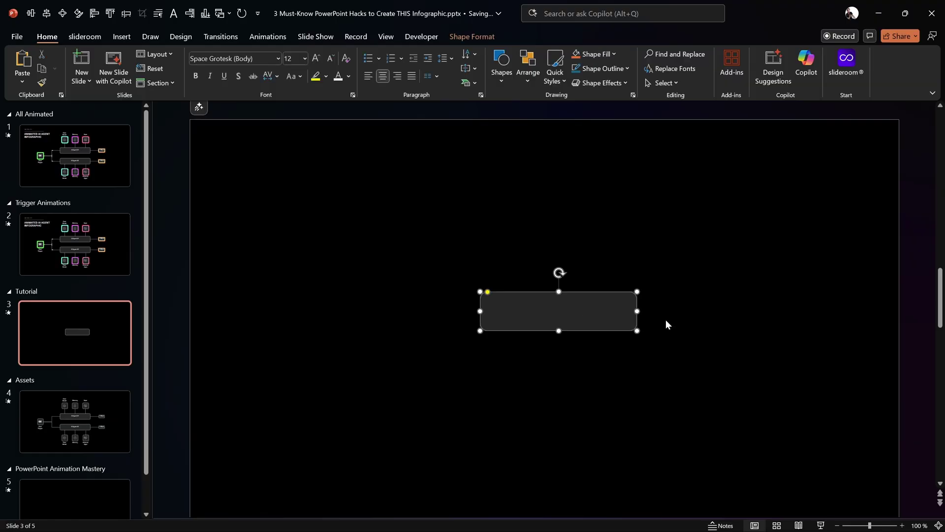
{"action": "type", "text": "AI Agent"}
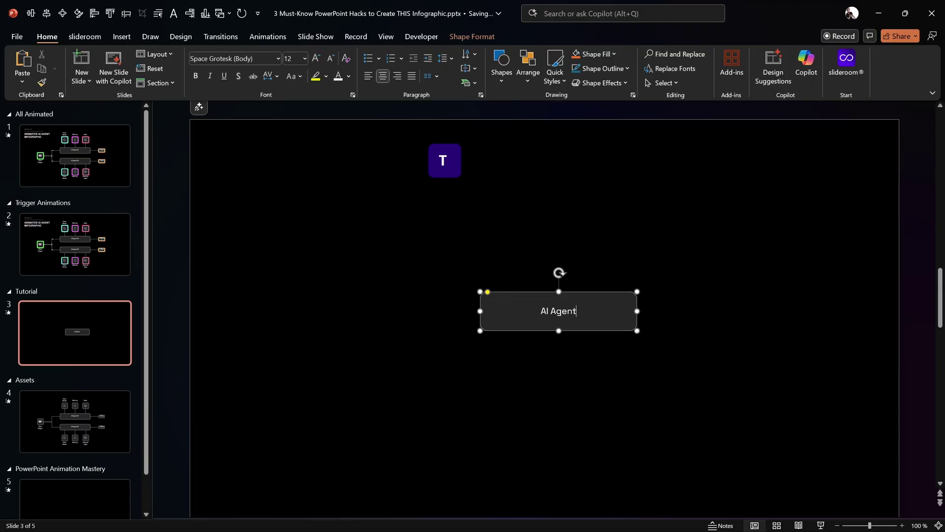
{"action": "left_click_drag", "start_coordinate": [636, 311], "coordinate": [616, 313]}
{"action": "key", "text": "Escape"}
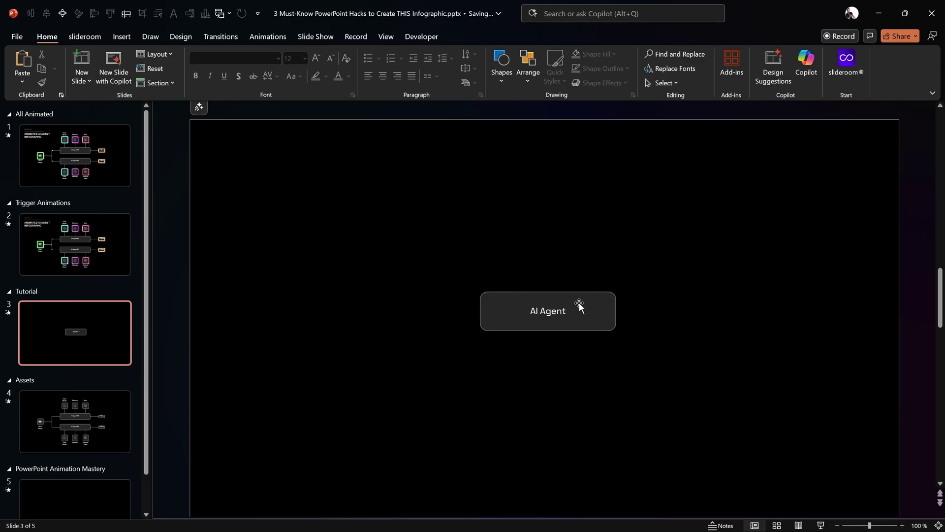
Ctrl-drag the AI Agent box to make a copy above and left of it
{"action": "left_click", "coordinate": [598, 310]}
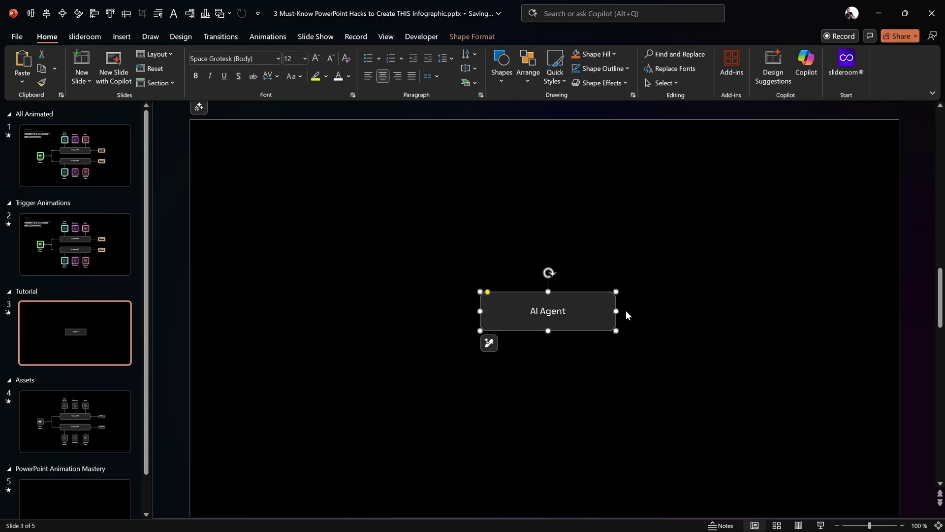
{"action": "left_click", "coordinate": [112, 253]}
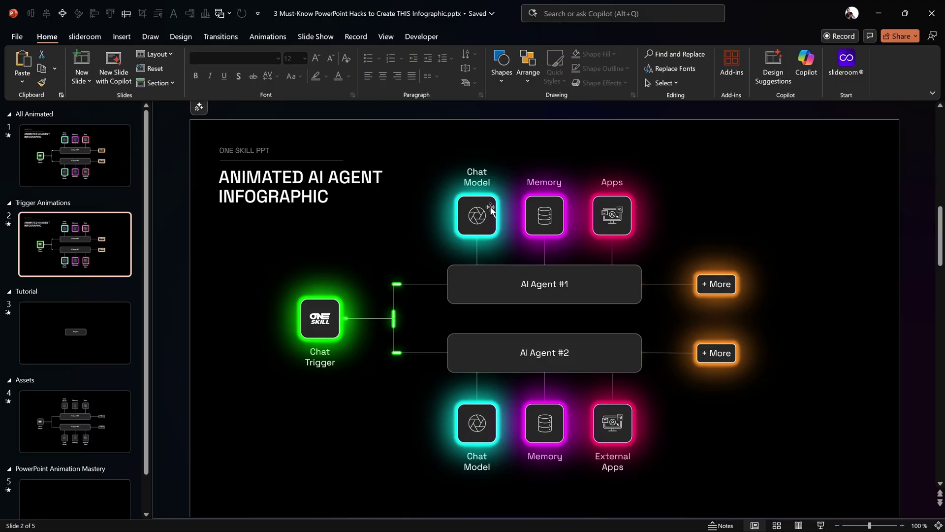
{"action": "left_click", "coordinate": [93, 334]}
{"action": "left_click", "coordinate": [533, 321]}
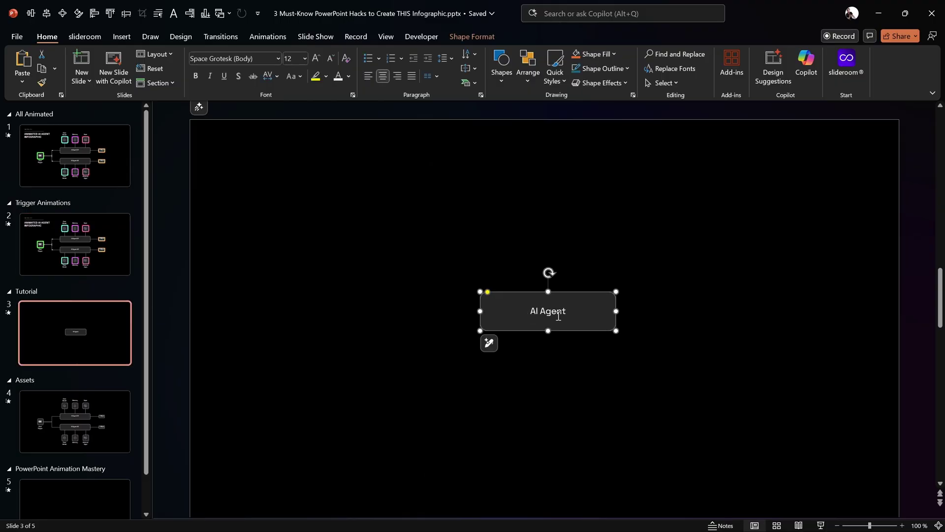
{"action": "key", "text": "ctrl"}
{"action": "left_click_drag", "start_coordinate": [512, 321], "coordinate": [509, 244]}
{"action": "left_click_drag", "start_coordinate": [608, 228], "coordinate": [535, 226]}
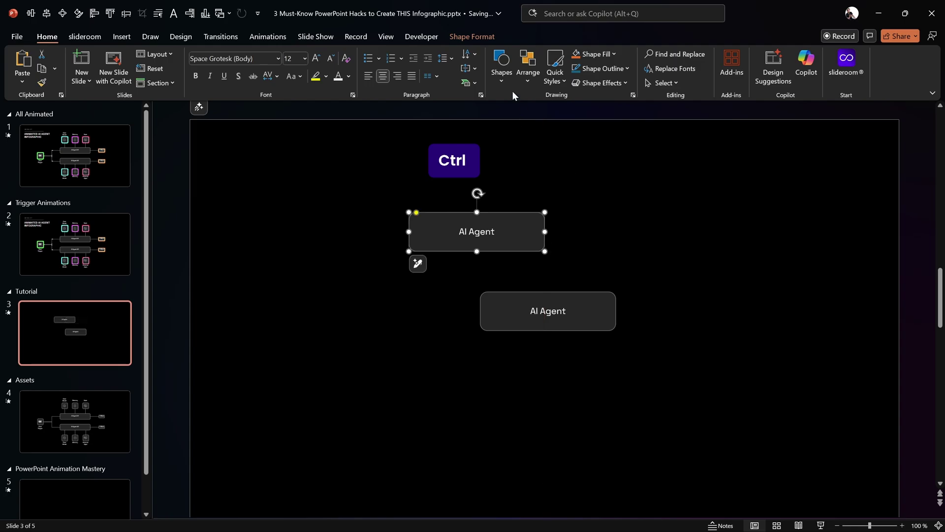
Make the copy a 1,85 cm square and place it beside the AI Agent box
{"action": "left_click", "coordinate": [471, 36]}
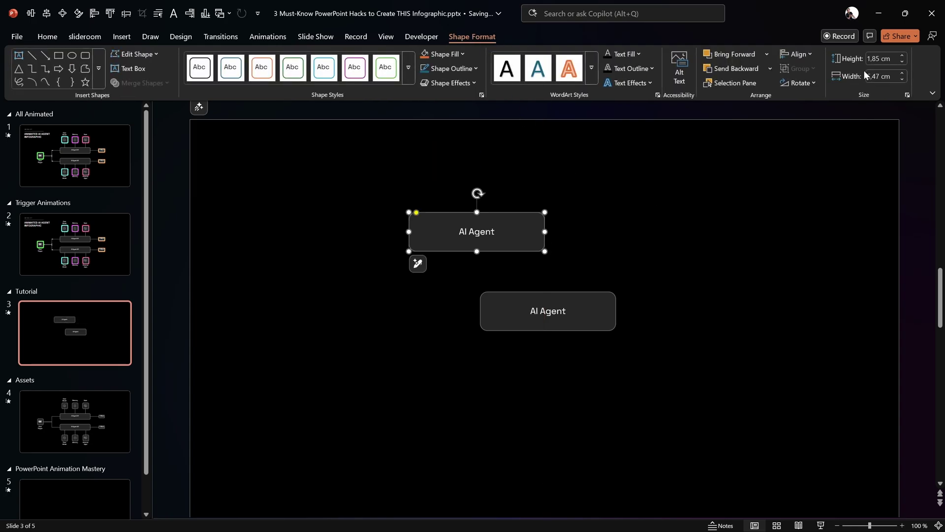
{"action": "left_click", "coordinate": [898, 60]}
{"action": "key", "text": "ctrl+c"}
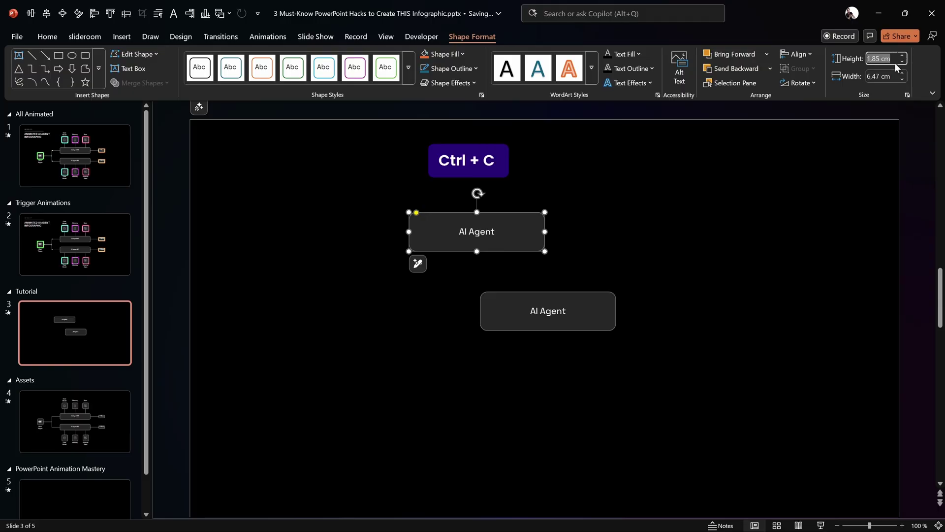
{"action": "left_click", "coordinate": [896, 78]}
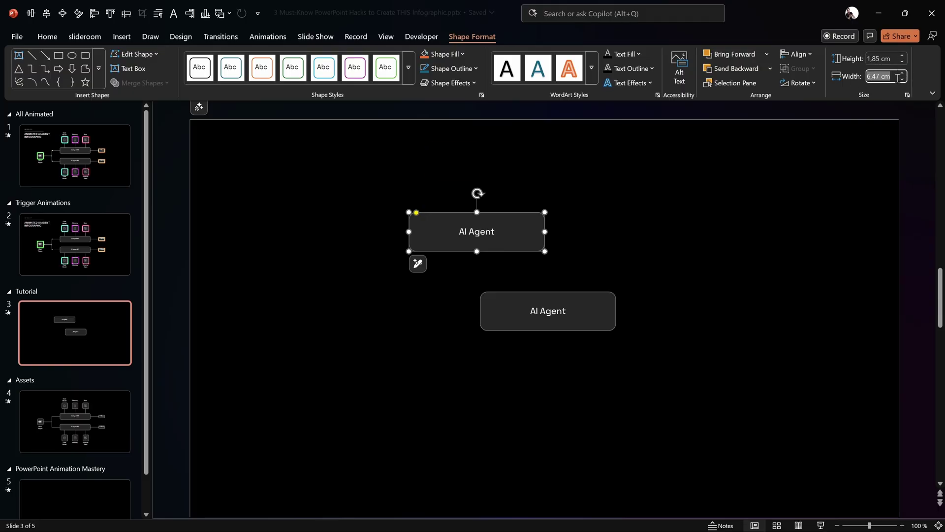
{"action": "key", "text": "ctrl+v"}
{"action": "key", "text": "Return"}
{"action": "left_click_drag", "start_coordinate": [442, 213], "coordinate": [428, 290]}
{"action": "left_click", "coordinate": [480, 247]}
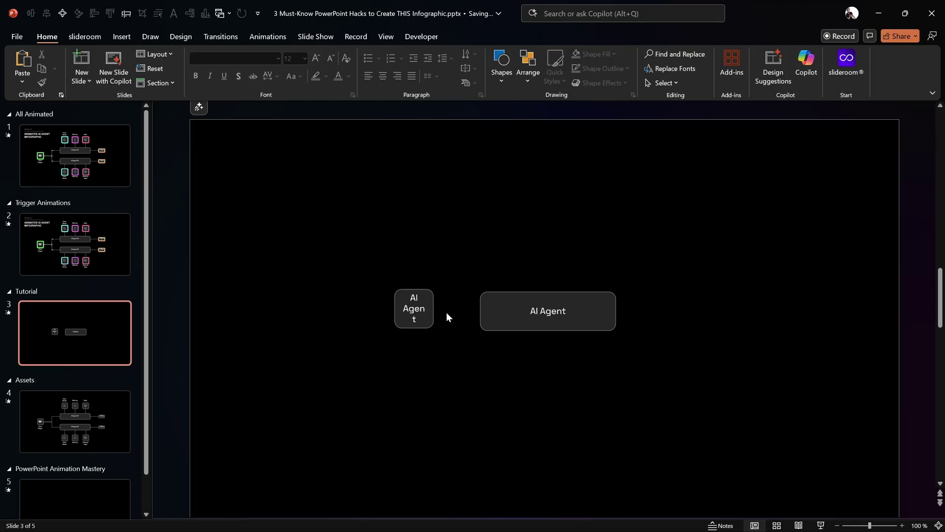
Turn off Wrap text in the square's text box settings
{"action": "left_click", "coordinate": [427, 294]}
{"action": "right_click", "coordinate": [426, 295]}
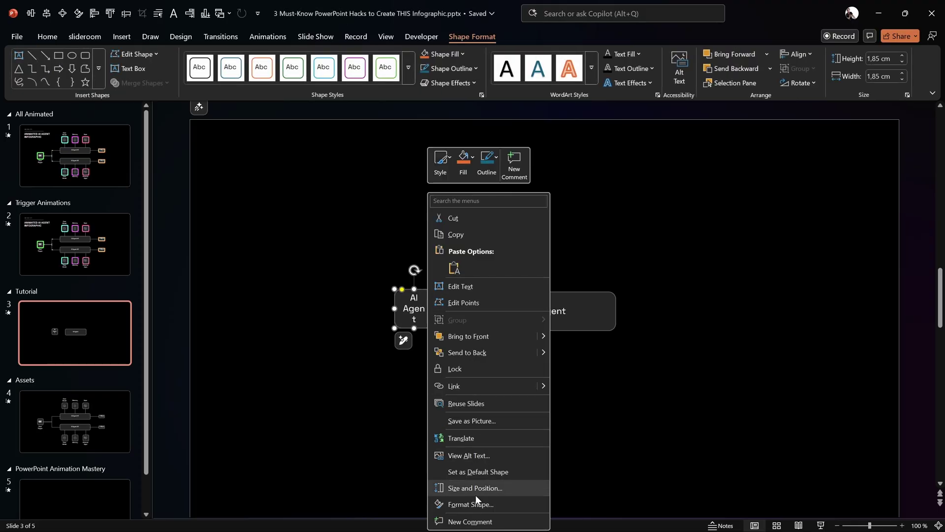
{"action": "left_click", "coordinate": [473, 504]}
{"action": "left_click", "coordinate": [743, 195]}
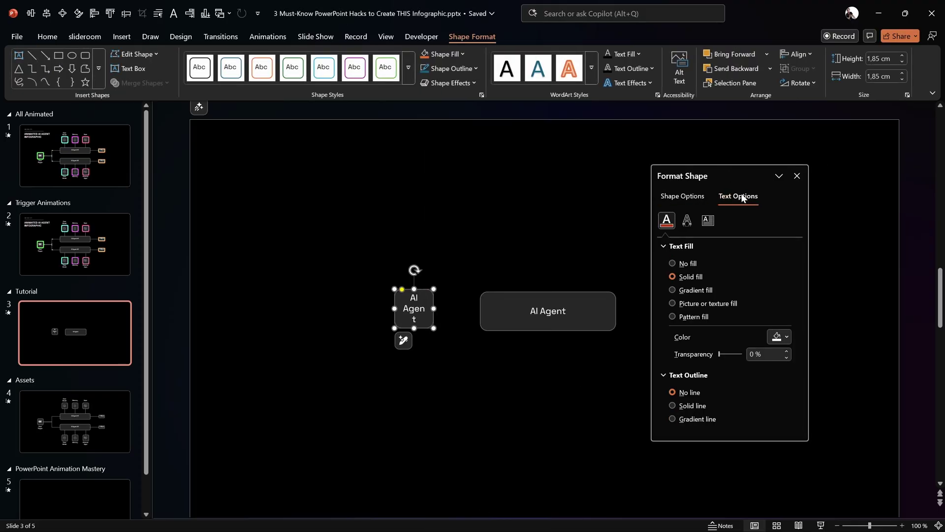
{"action": "left_click", "coordinate": [709, 221]}
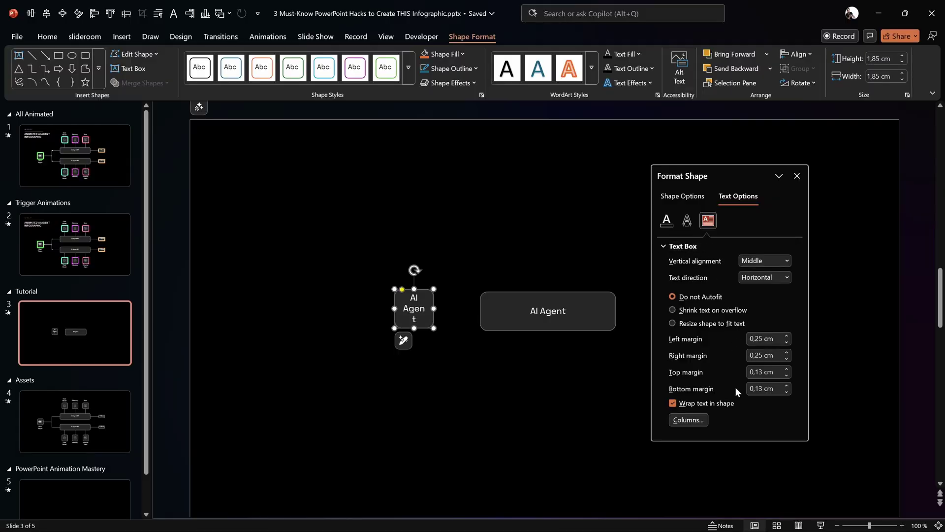
{"action": "left_click", "coordinate": [672, 402]}
{"action": "left_click", "coordinate": [486, 229]}
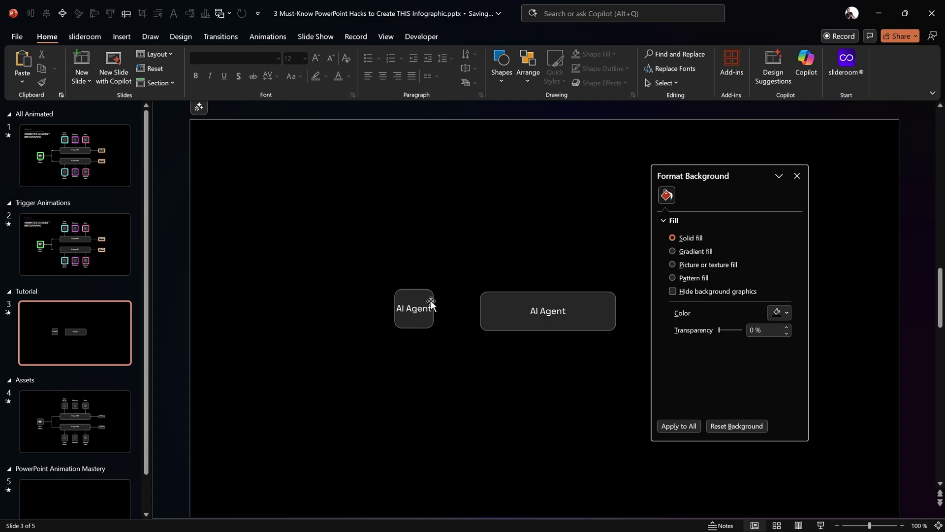
Replace the square's label with 'Trigger'
{"action": "left_click", "coordinate": [406, 309]}
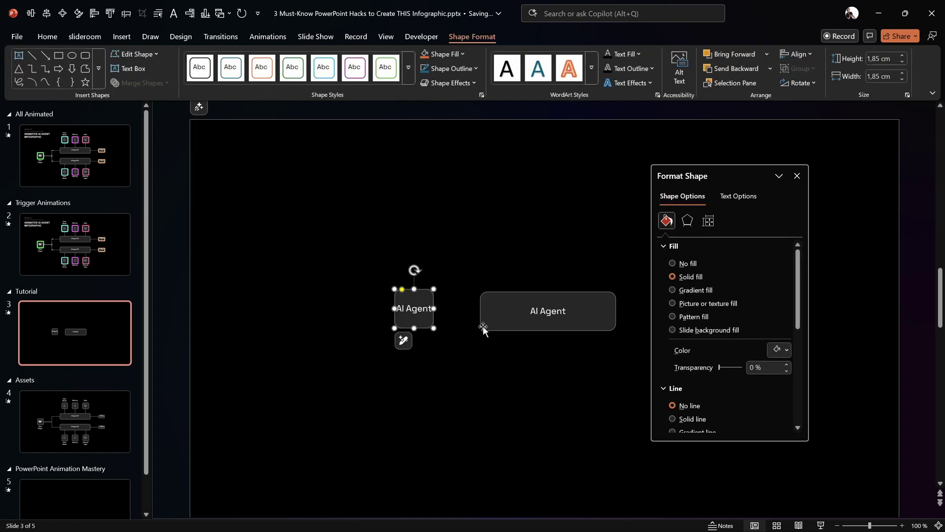
{"action": "key", "text": "BackSpace"}
{"action": "key", "text": "Return"}
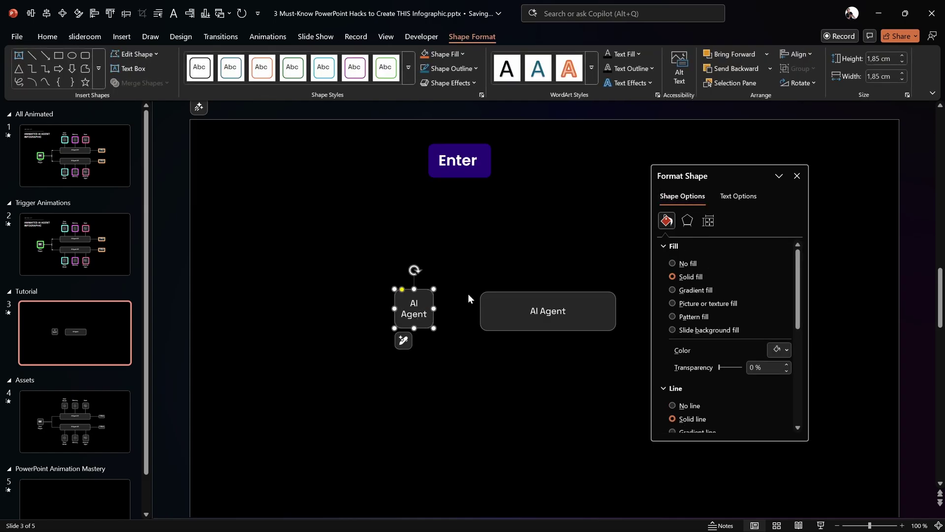
{"action": "key", "text": "ctrl+a"}
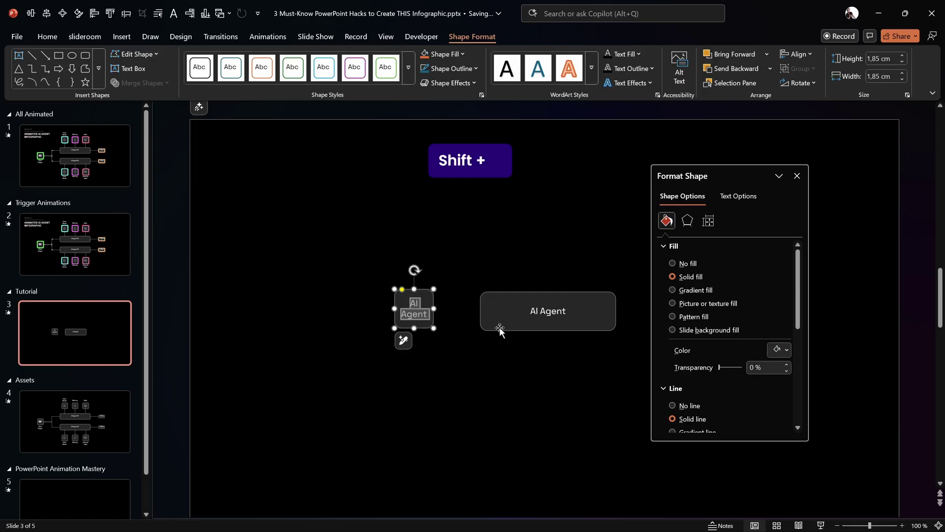
{"action": "type", "text": "Trigger"}
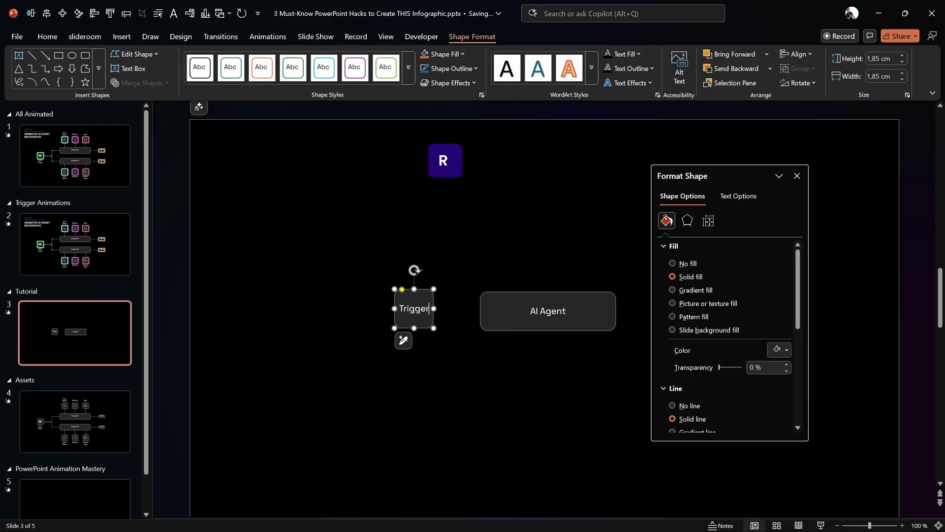
{"action": "left_click", "coordinate": [551, 217]}
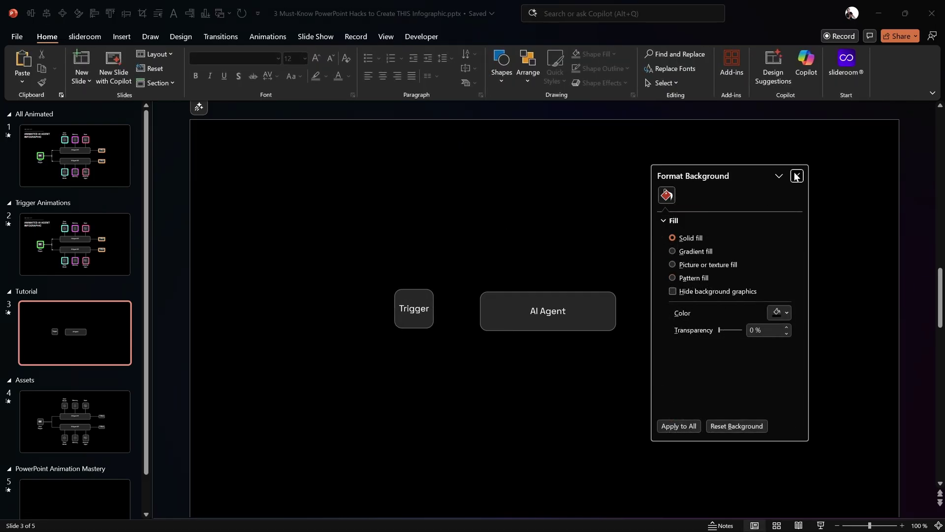
{"action": "left_click", "coordinate": [797, 176]}
Align Trigger with the AI Agent box and move both boxes to the right
{"action": "left_click", "coordinate": [431, 296]}
{"action": "left_click_drag", "start_coordinate": [431, 296], "coordinate": [415, 301]}
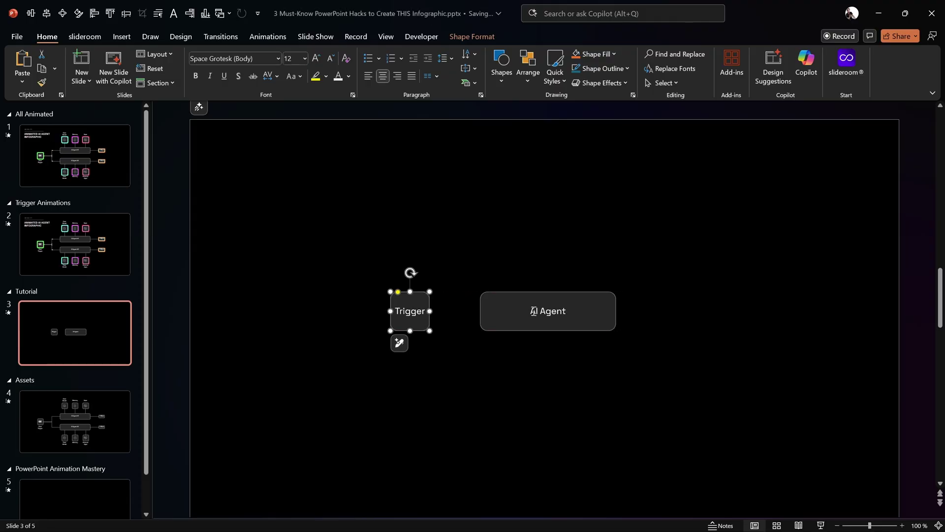
{"action": "left_click", "coordinate": [511, 293]}
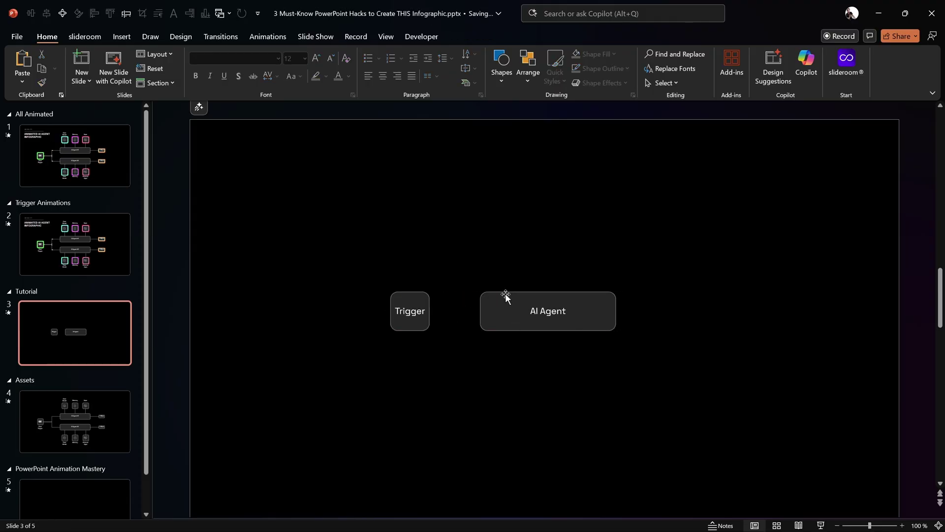
{"action": "left_click", "coordinate": [417, 305], "text": "shift"}
{"action": "left_click_drag", "start_coordinate": [418, 305], "coordinate": [602, 392]}
{"action": "left_click", "coordinate": [527, 246]}
{"action": "left_click", "coordinate": [467, 302]}
Relabel the top copy 'Model' and the bottom copy 'Memory', checking against slide 2
{"action": "left_click", "coordinate": [75, 244]}
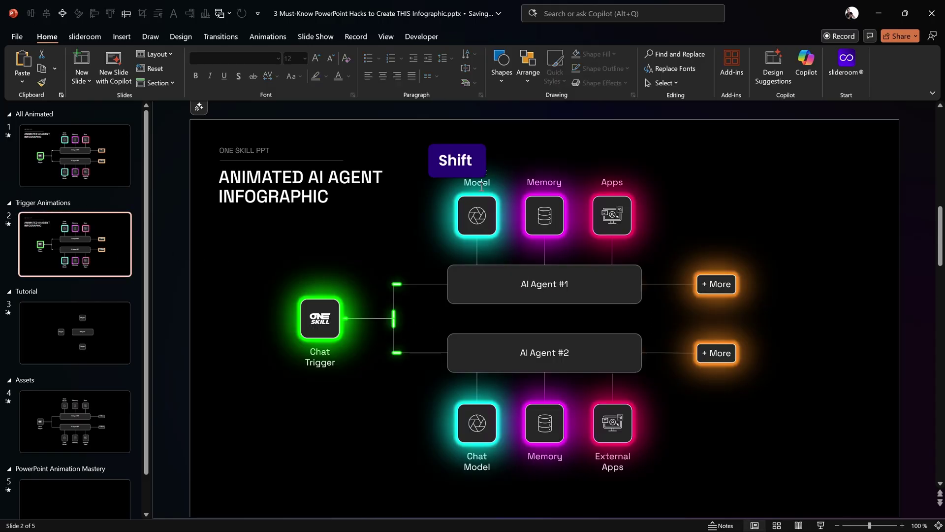
{"action": "left_click", "coordinate": [89, 342]}
{"action": "double_click", "coordinate": [599, 221]}
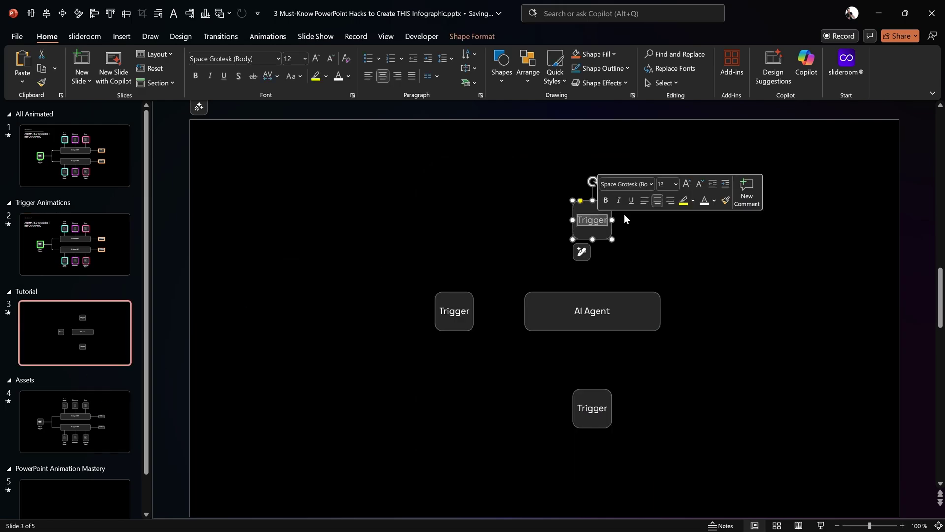
{"action": "type", "text": "Model"}
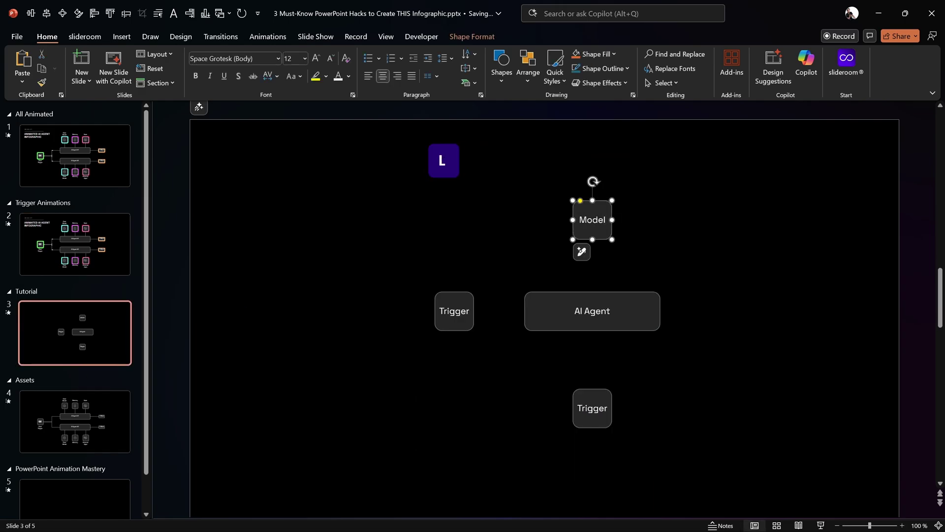
{"action": "double_click", "coordinate": [588, 410]}
{"action": "type", "text": "Me"}
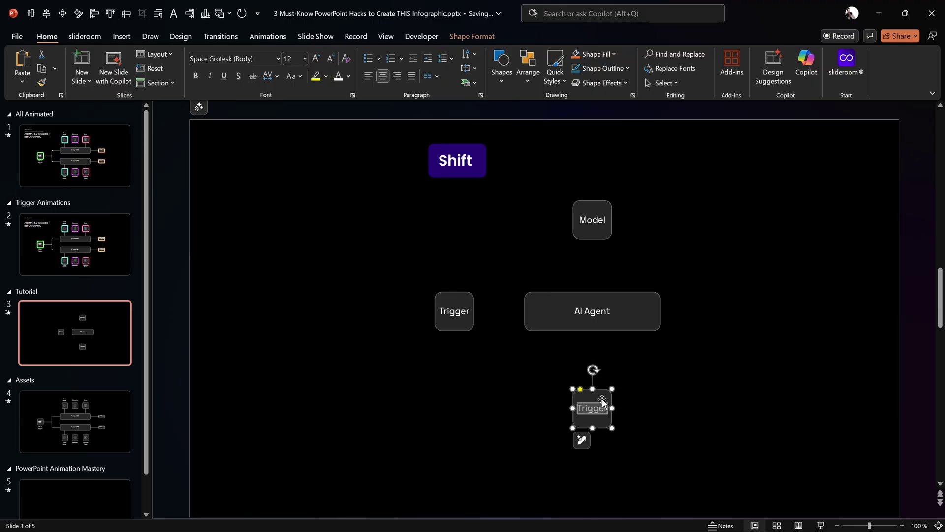
{"action": "type", "text": "mory"}
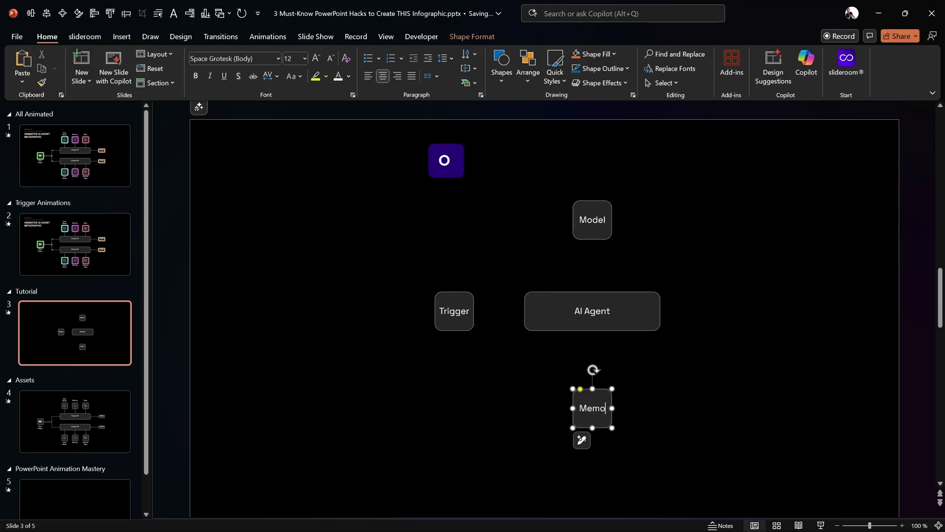
{"action": "left_click", "coordinate": [799, 268]}
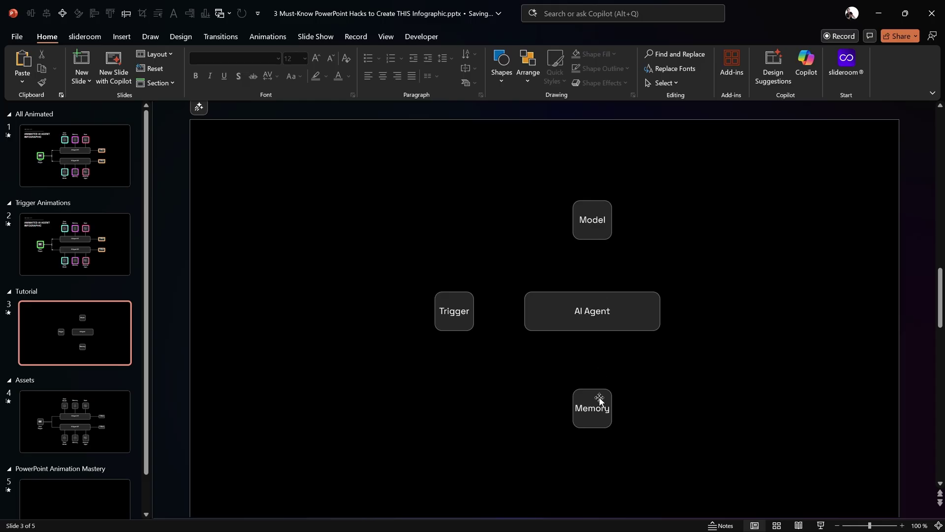
{"action": "left_click", "coordinate": [124, 252]}
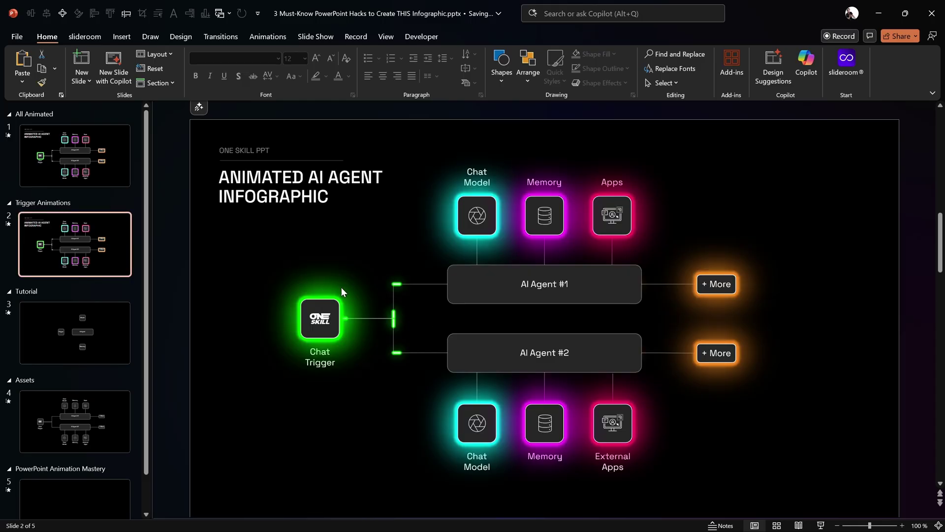
{"action": "left_click", "coordinate": [120, 337]}
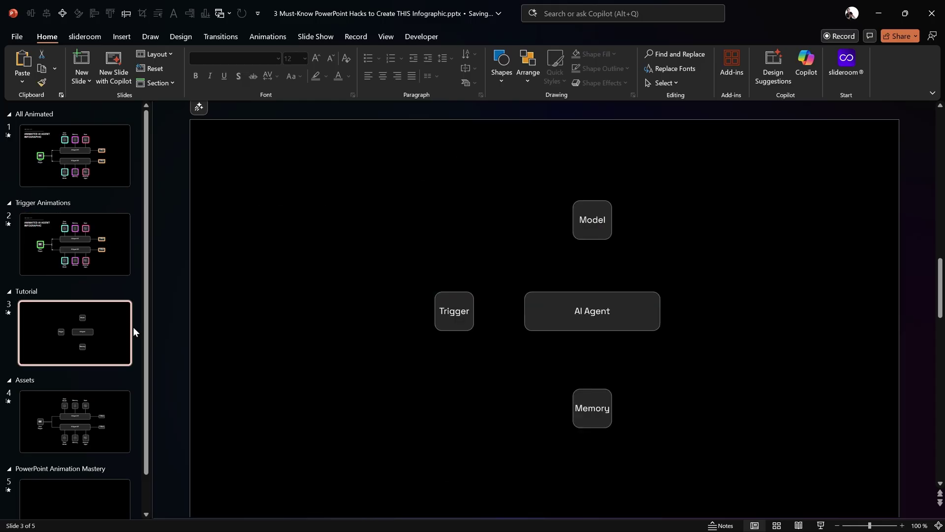
Draw a straight line from the Model box down to the top of AI Agent
{"action": "left_click", "coordinate": [117, 36]}
{"action": "left_click", "coordinate": [256, 84]}
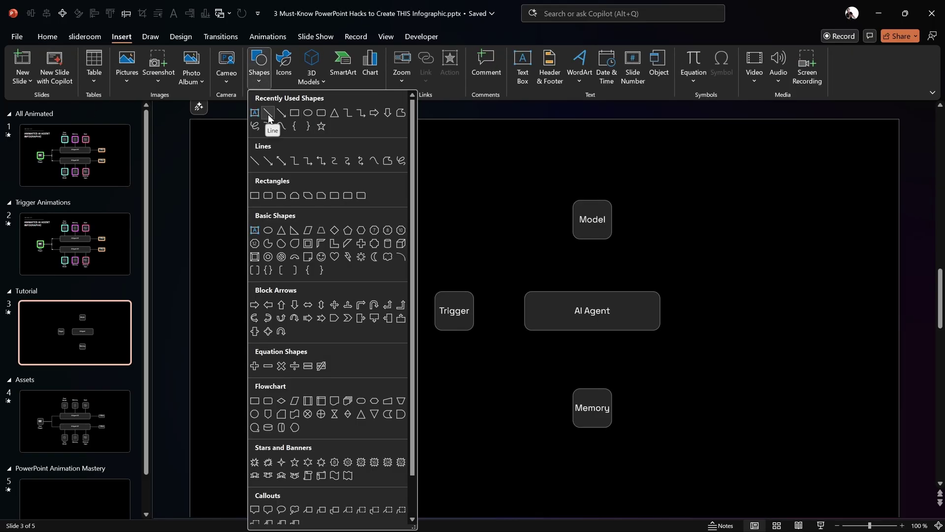
{"action": "left_click", "coordinate": [268, 114]}
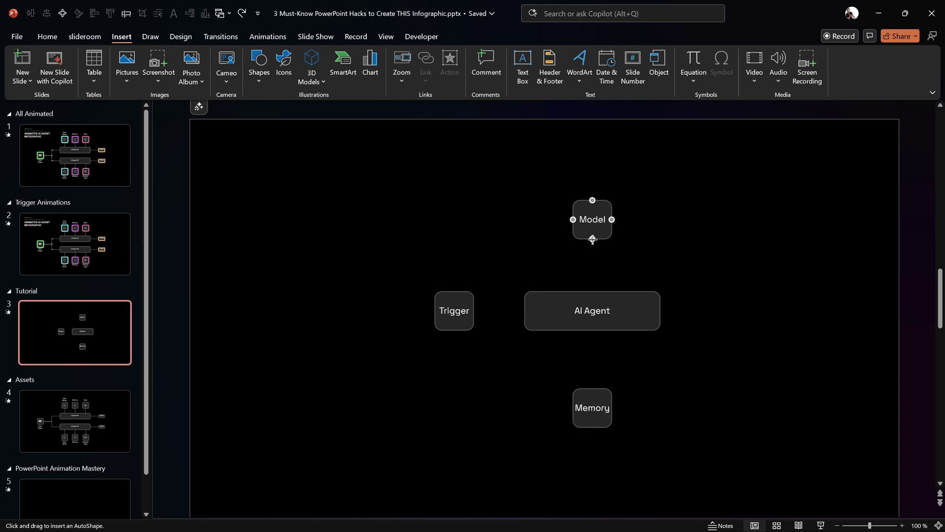
{"action": "left_click_drag", "start_coordinate": [593, 238], "coordinate": [594, 290]}
{"action": "left_click_drag", "start_coordinate": [592, 292], "coordinate": [593, 292]}
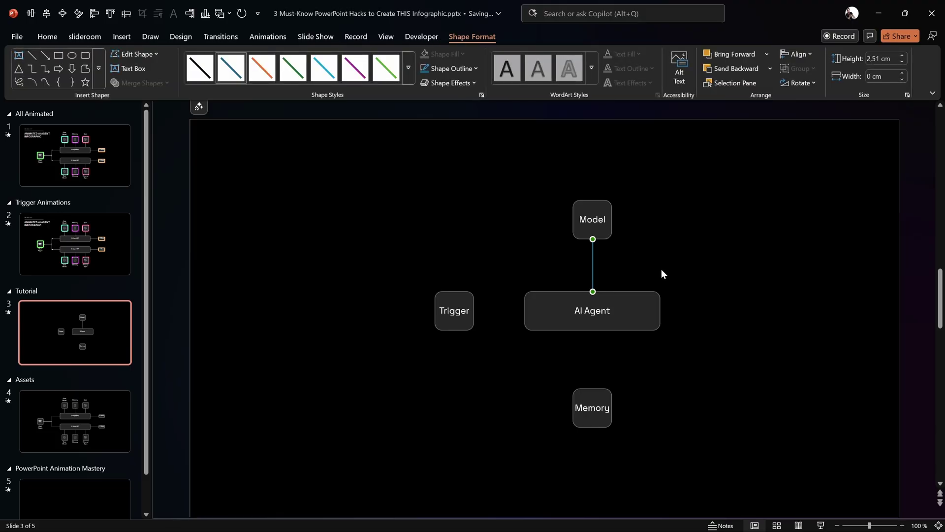
Move Model to confirm the line stays attached, then undo the move
{"action": "left_click", "coordinate": [613, 208]}
{"action": "left_click_drag", "start_coordinate": [613, 209], "coordinate": [662, 199]}
{"action": "key", "text": "ctrl+z"}
{"action": "key", "text": "ctrl+z"}
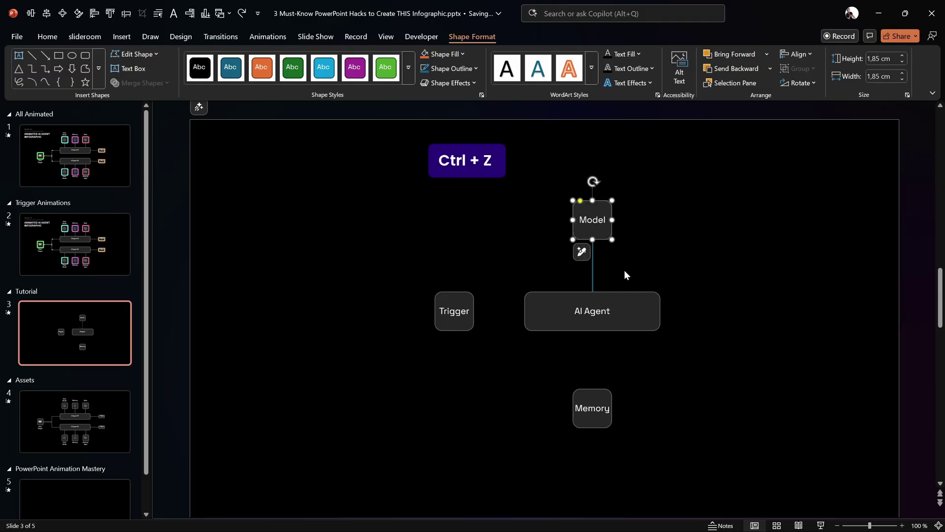
{"action": "left_click", "coordinate": [594, 266]}
Make the Model–AI Agent line white with 60% transparency
{"action": "right_click", "coordinate": [593, 261]}
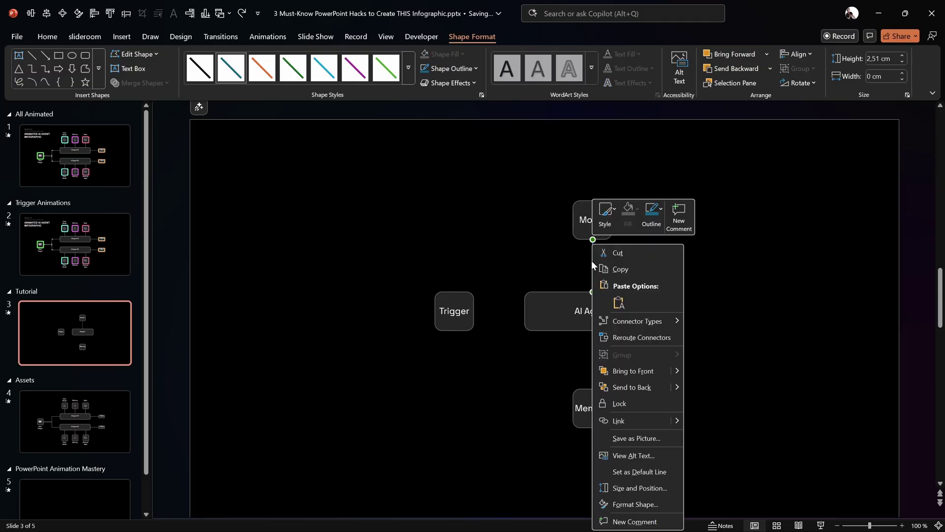
{"action": "left_click", "coordinate": [640, 506]}
{"action": "left_click_drag", "start_coordinate": [748, 175], "coordinate": [772, 149]}
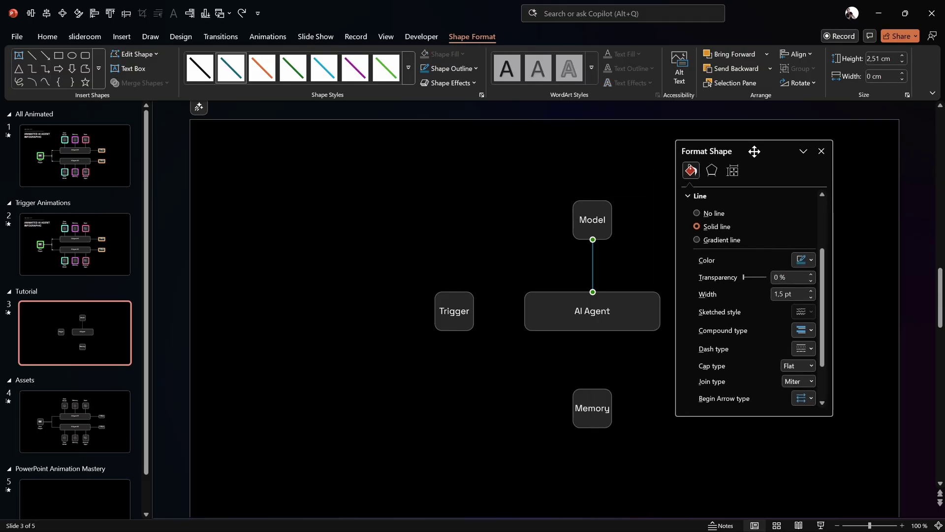
{"action": "left_click", "coordinate": [808, 261]}
{"action": "left_click", "coordinate": [798, 313]}
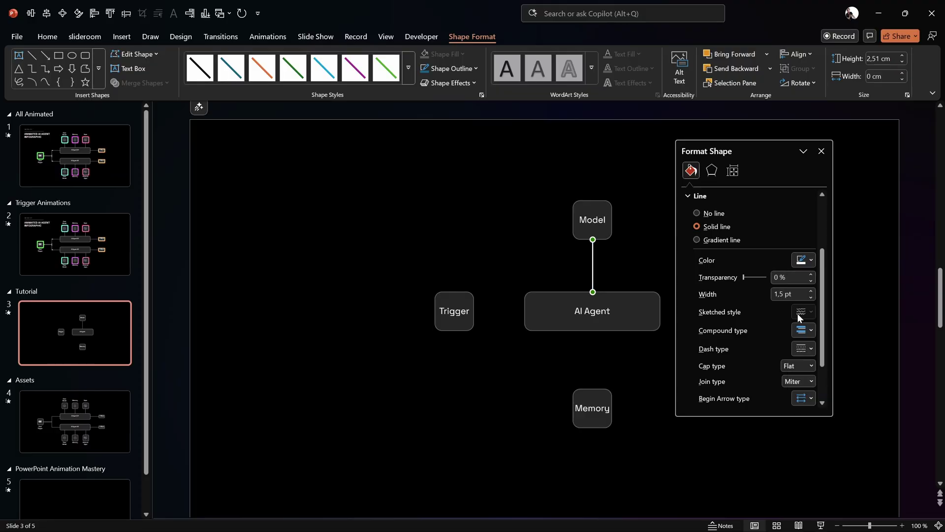
{"action": "left_click", "coordinate": [791, 278]}
{"action": "type", "text": "60"}
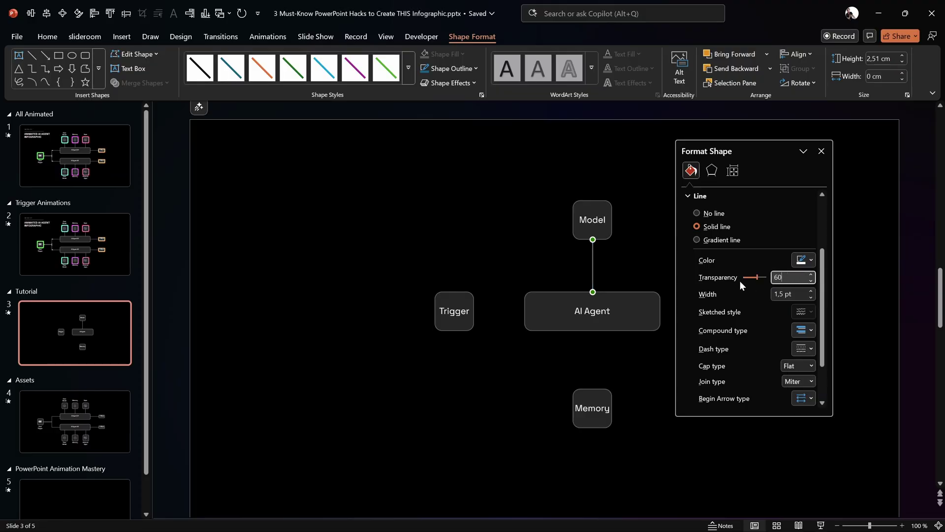
{"action": "left_click", "coordinate": [613, 254]}
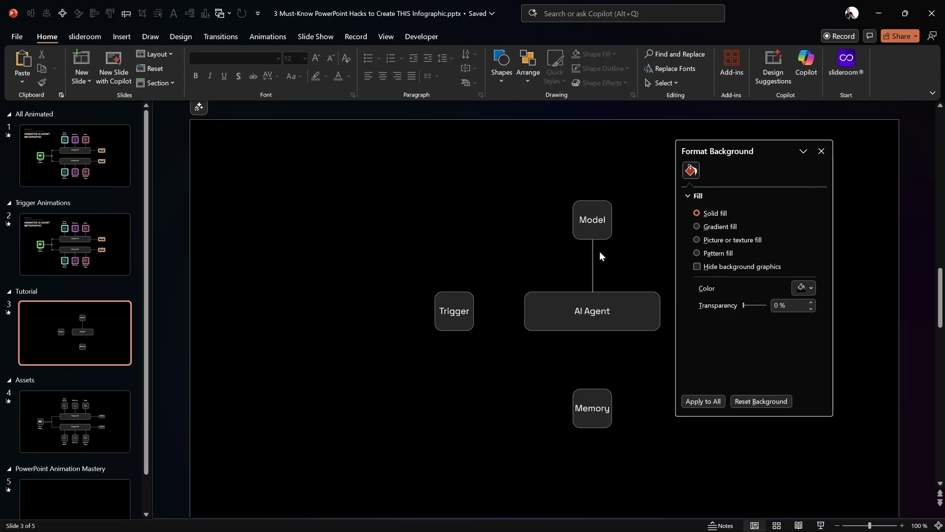
Set the line width to 0,75 pt, then view slide 2's finished infographic
{"action": "left_click", "coordinate": [594, 258]}
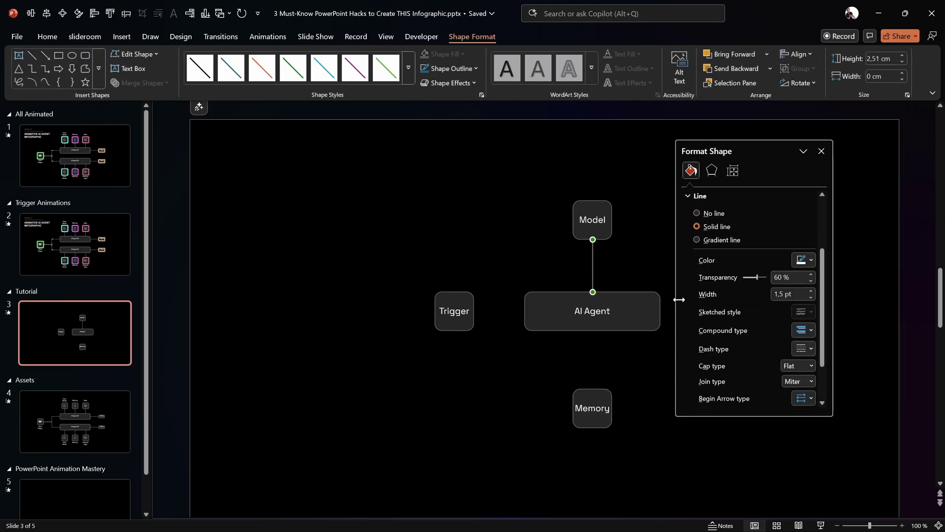
{"action": "left_click_drag", "start_coordinate": [798, 292], "coordinate": [737, 293]}
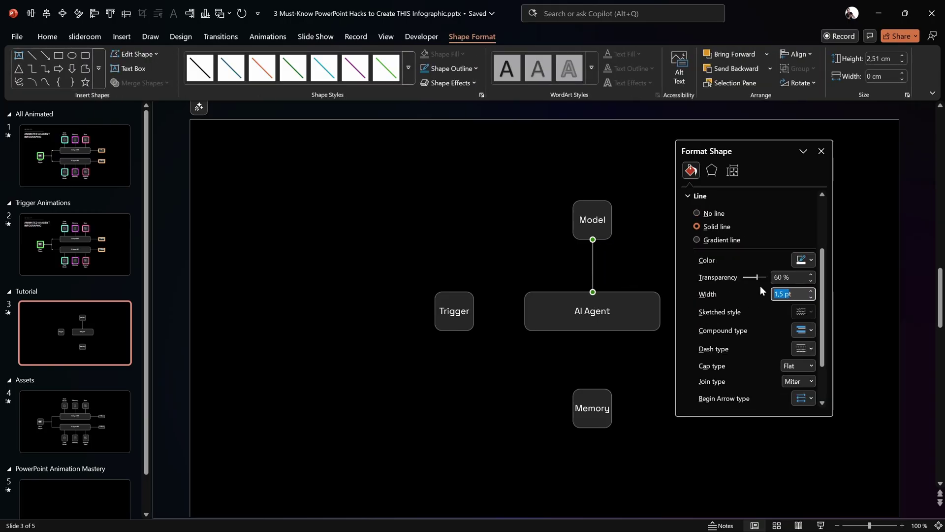
{"action": "type", "text": ",75"}
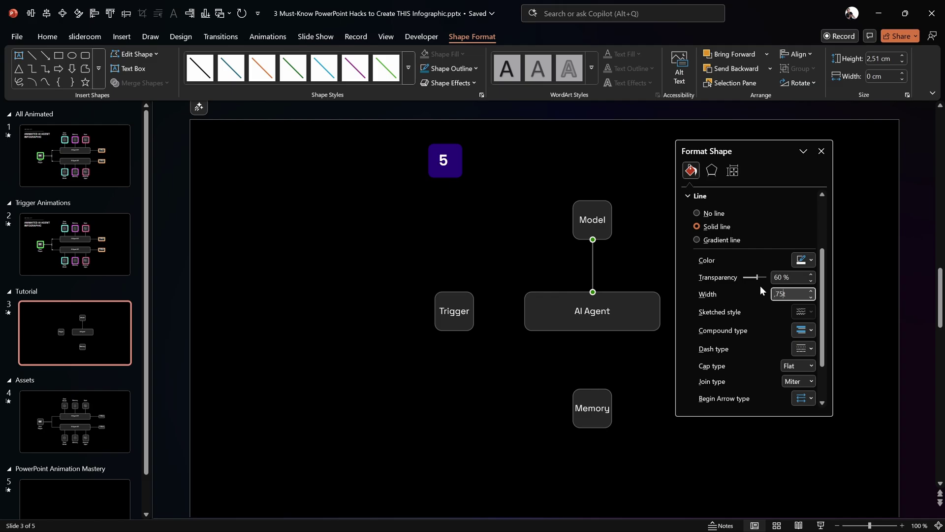
{"action": "key", "text": "BackSpace"}
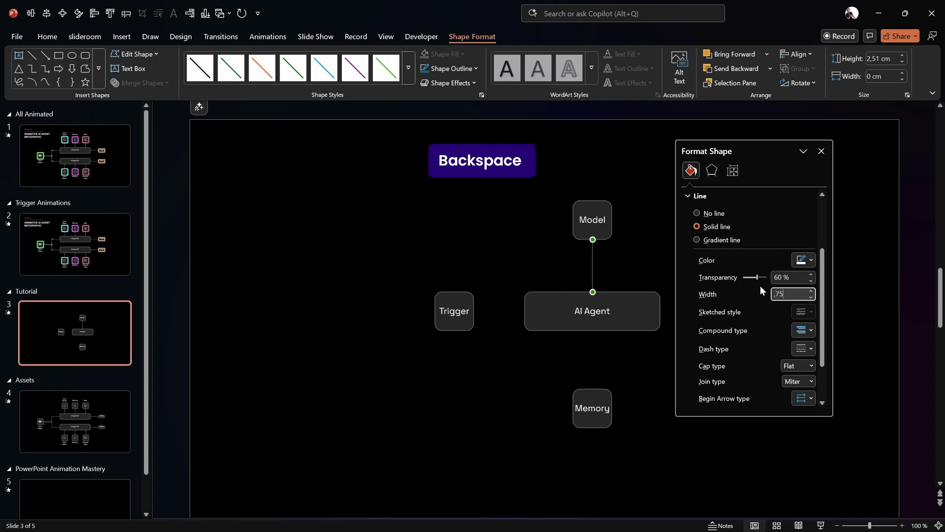
{"action": "key", "text": "Return"}
{"action": "left_click", "coordinate": [654, 184]}
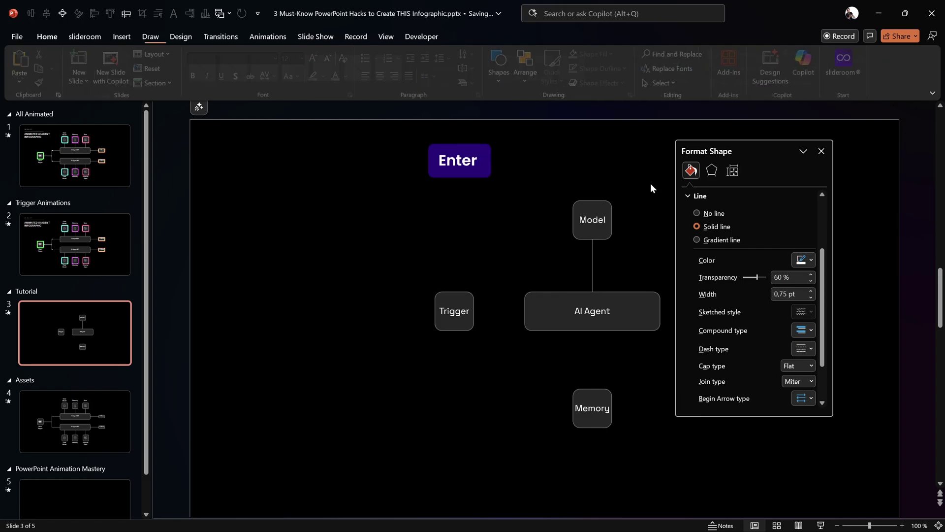
{"action": "left_click", "coordinate": [822, 151]}
{"action": "left_click", "coordinate": [593, 253]}
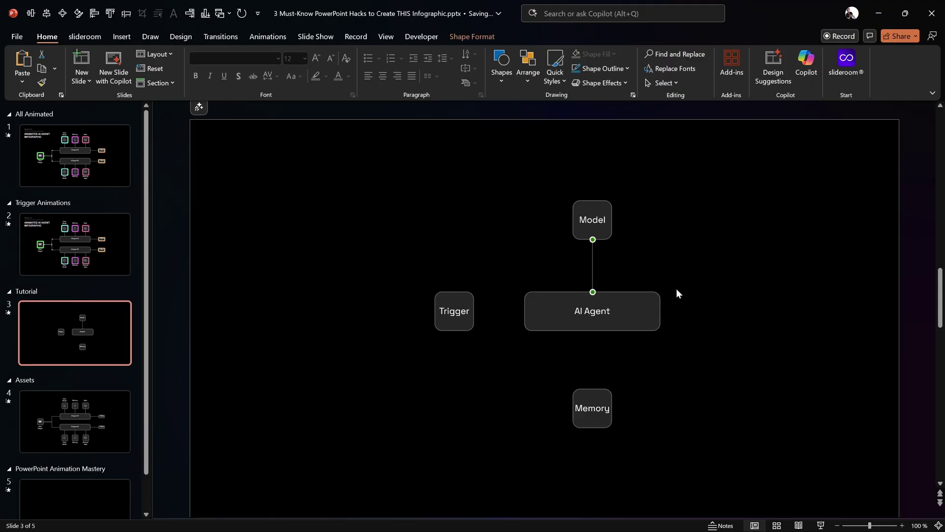
{"action": "left_click", "coordinate": [87, 246]}
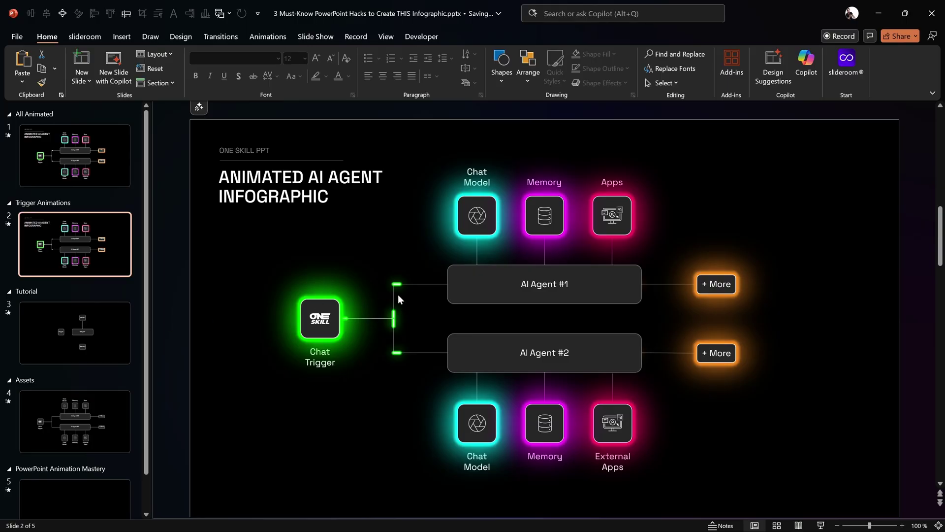
On the Tutorial slide, move the Trigger box lower and further left
{"action": "left_click", "coordinate": [120, 323]}
{"action": "left_click", "coordinate": [470, 310]}
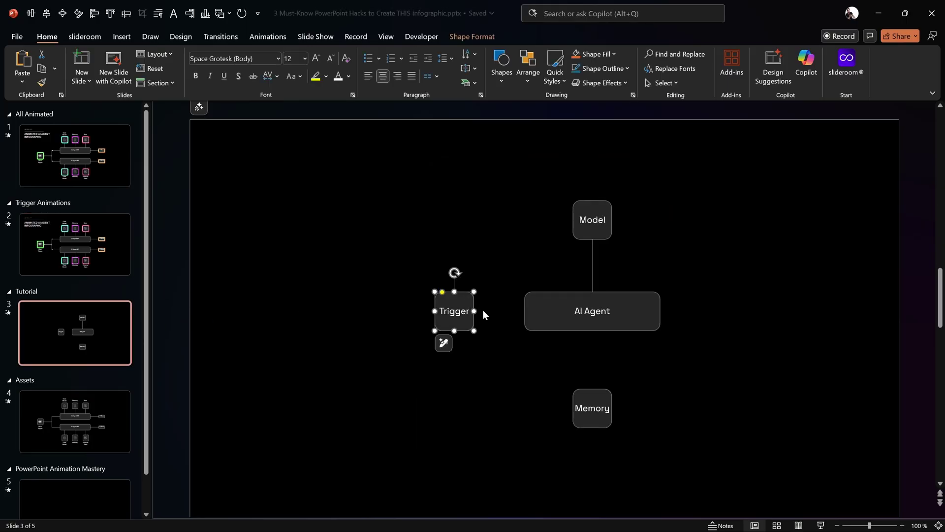
{"action": "left_click_drag", "start_coordinate": [462, 297], "coordinate": [417, 342]}
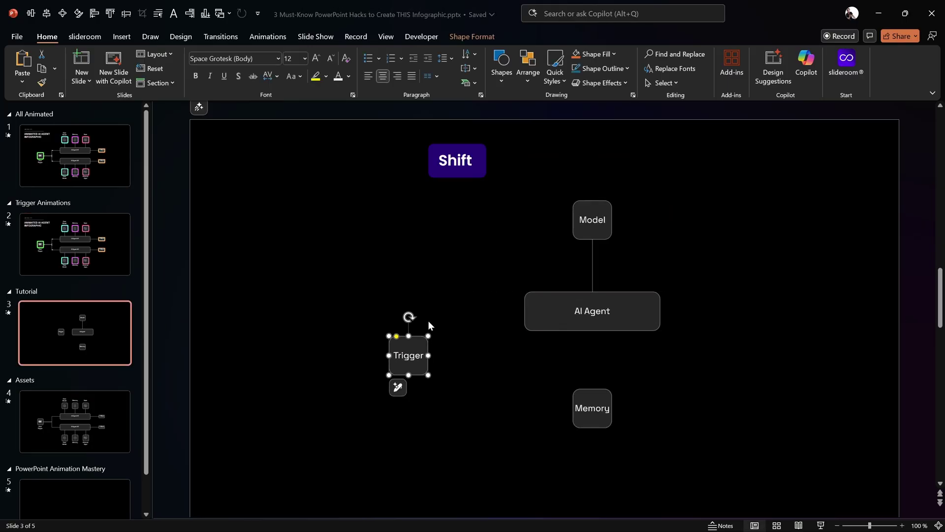
{"action": "left_click", "coordinate": [447, 281]}
Draw an elbow connector from Trigger to AI Agent
{"action": "left_click", "coordinate": [121, 37]}
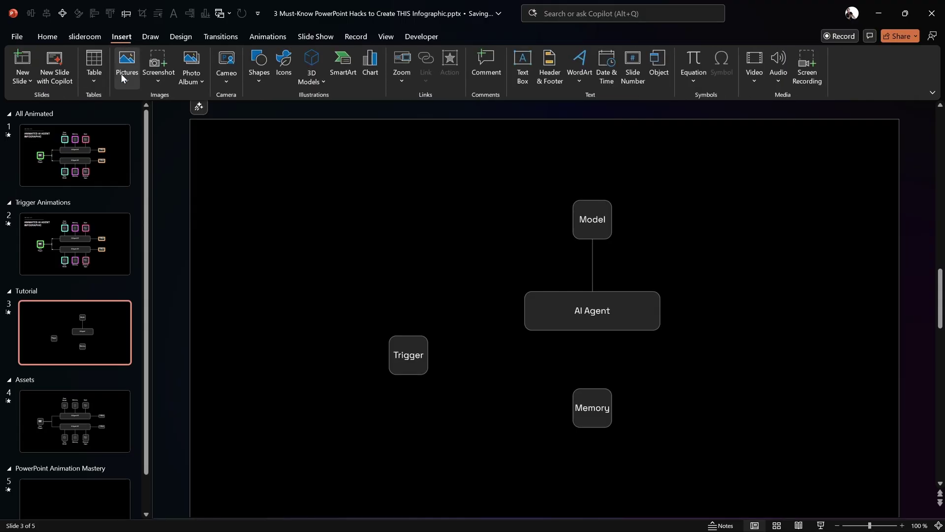
{"action": "left_click", "coordinate": [259, 81]}
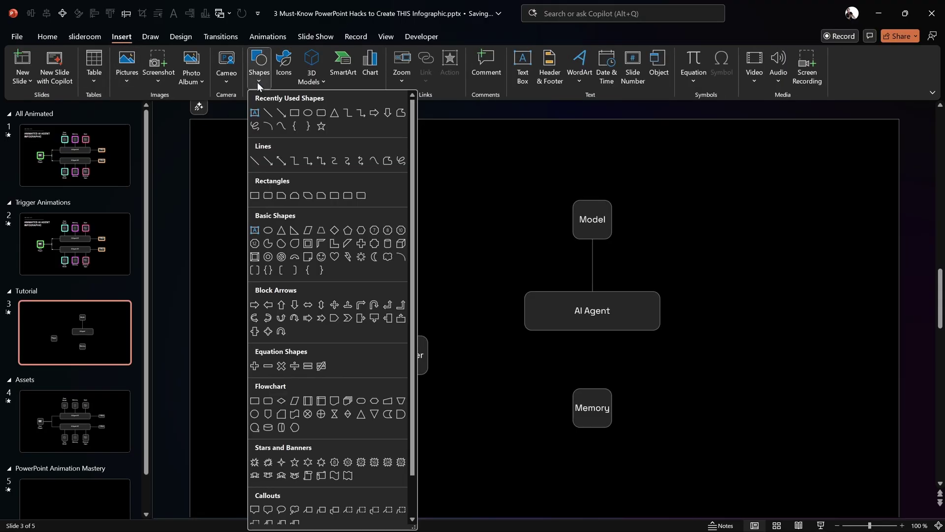
{"action": "left_click", "coordinate": [293, 161]}
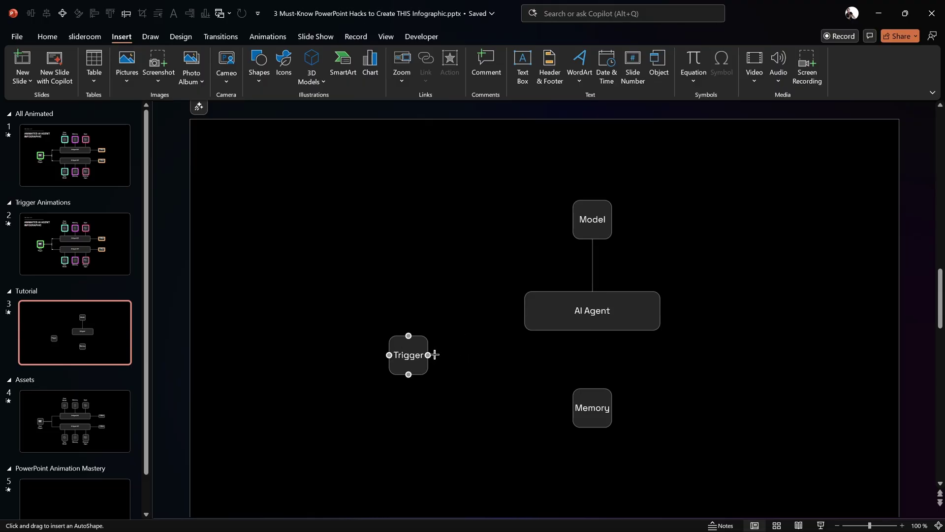
{"action": "left_click_drag", "start_coordinate": [428, 355], "coordinate": [525, 310]}
Copy the Model line's formatting onto the elbow connector, then undo it
{"action": "left_click", "coordinate": [593, 257]}
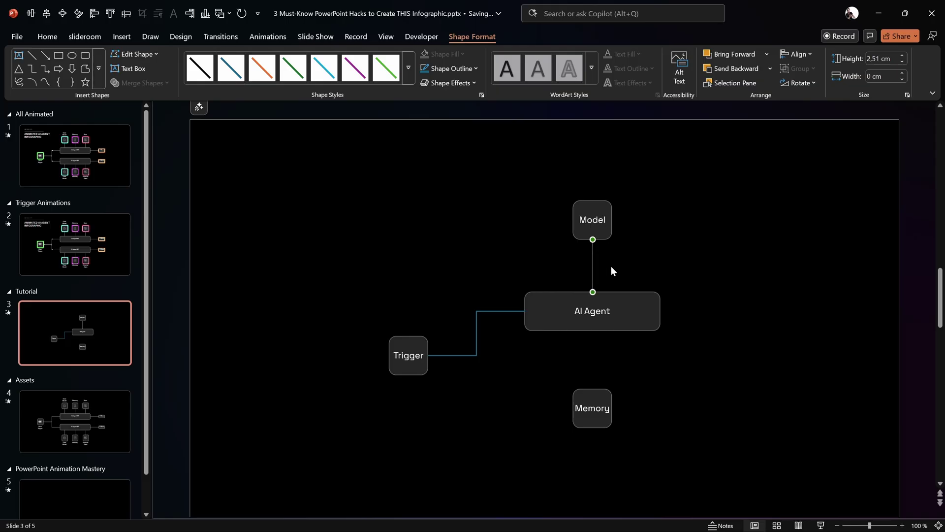
{"action": "key", "text": "ctrl+shift+c"}
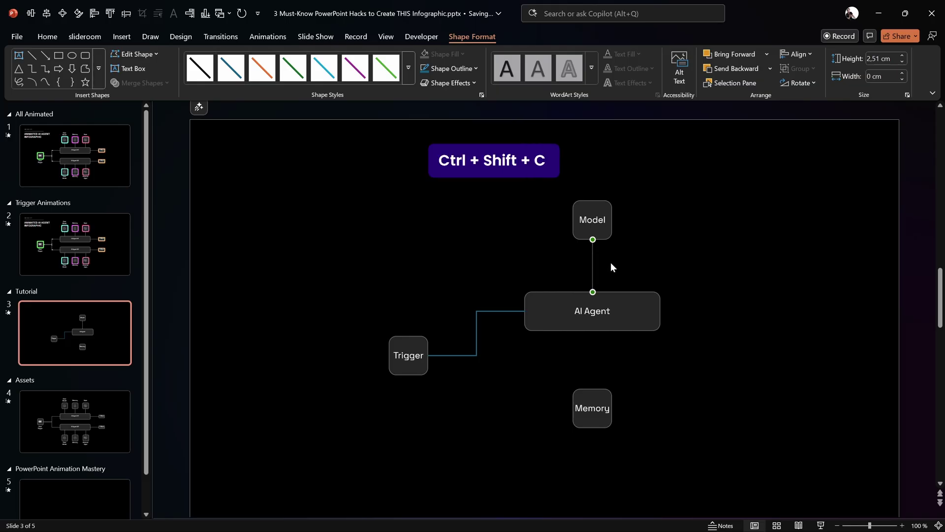
{"action": "left_click", "coordinate": [494, 311]}
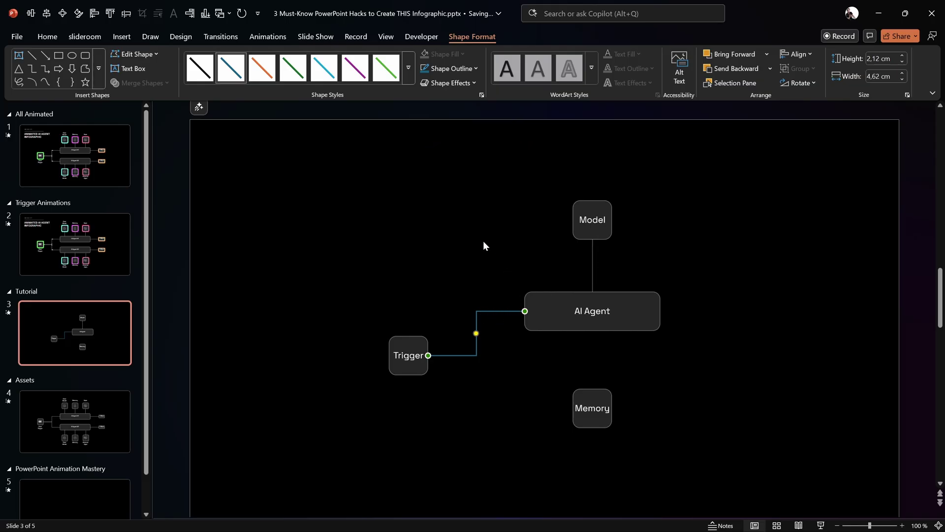
{"action": "key", "text": "ctrl+shift+v"}
{"action": "left_click", "coordinate": [522, 251]}
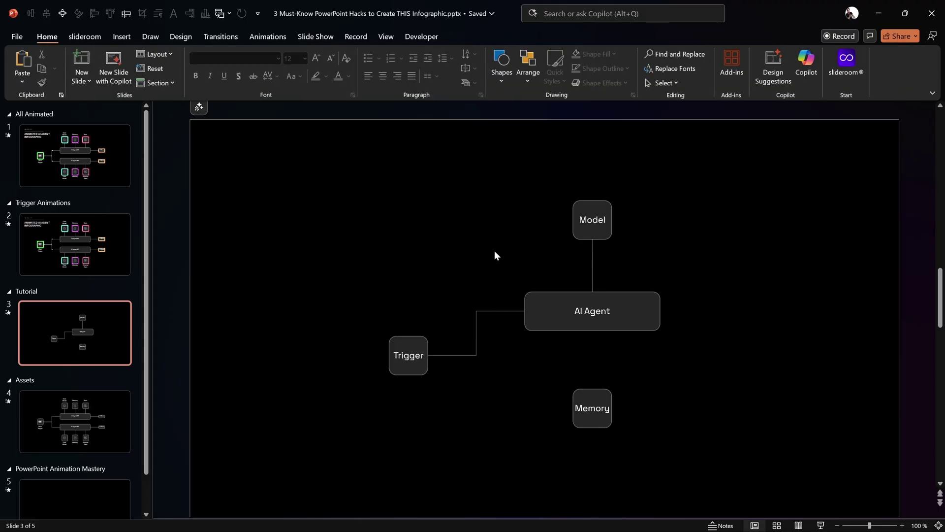
{"action": "key", "text": "ctrl+z"}
{"action": "key", "text": "ctrl+z"}
{"action": "key", "text": "ctrl+z"}
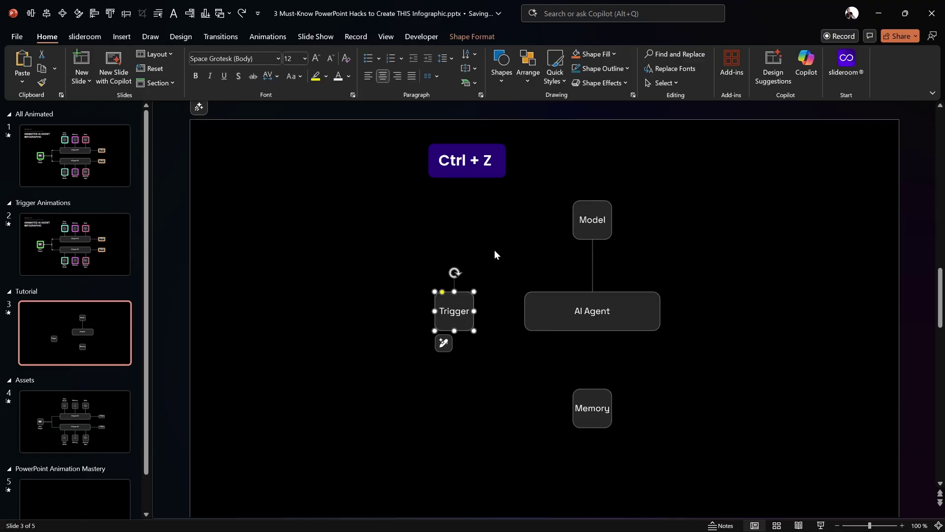
Duplicate the Model line and attach the copy between Trigger and AI Agent
{"action": "left_click", "coordinate": [626, 270]}
{"action": "left_click", "coordinate": [592, 260]}
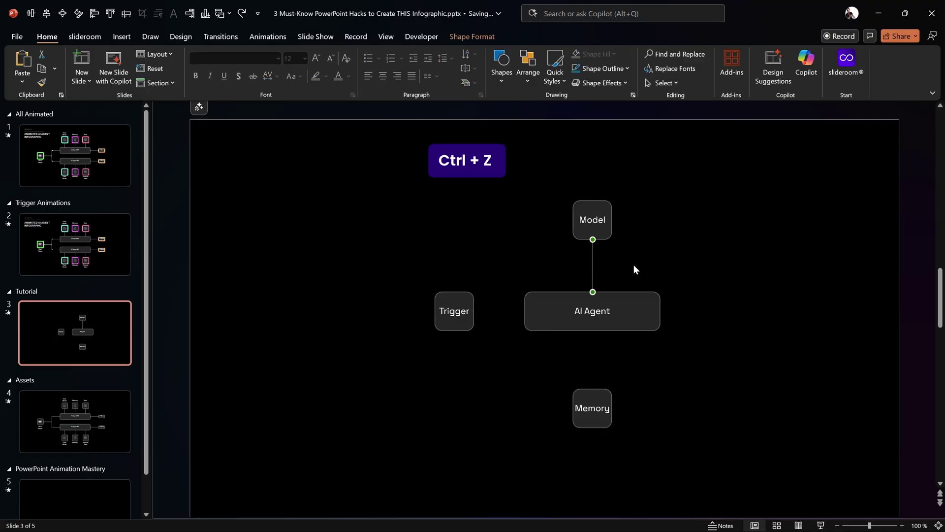
{"action": "key", "text": "ctrl+d"}
{"action": "left_click_drag", "start_coordinate": [602, 248], "coordinate": [593, 331]}
{"action": "left_click", "coordinate": [530, 261]}
Duplicate the Trigger line and attach the copy to the top of Memory
{"action": "left_click", "coordinate": [505, 314]}
{"action": "key", "text": "ctrl+d"}
{"action": "left_click_drag", "start_coordinate": [542, 397], "coordinate": [593, 389]}
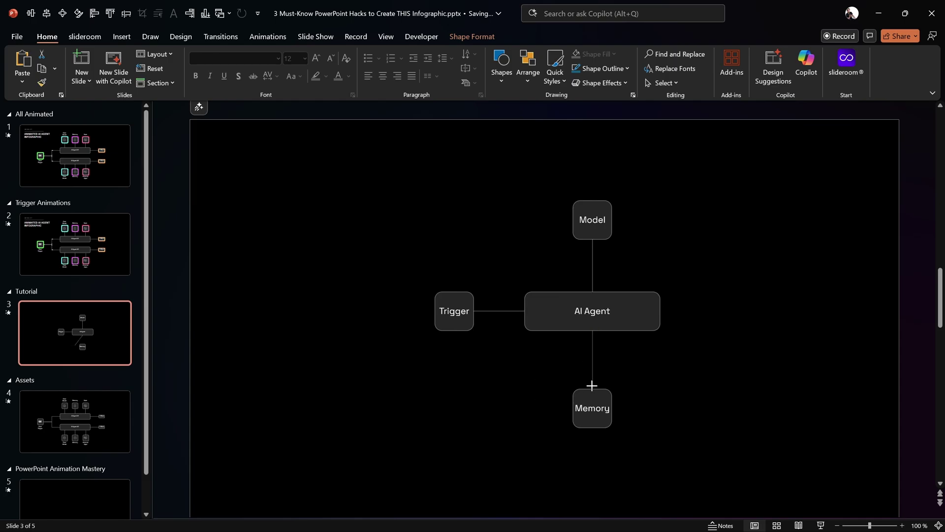
{"action": "left_click", "coordinate": [695, 353]}
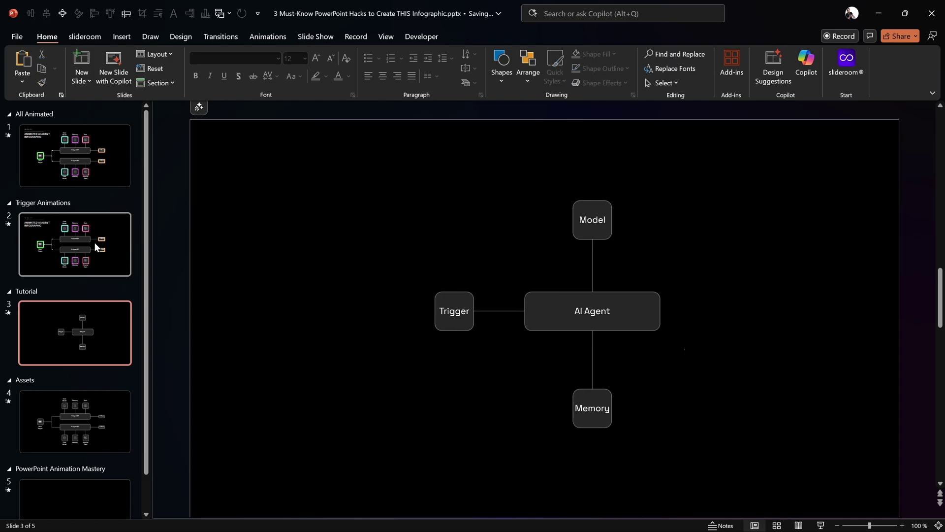
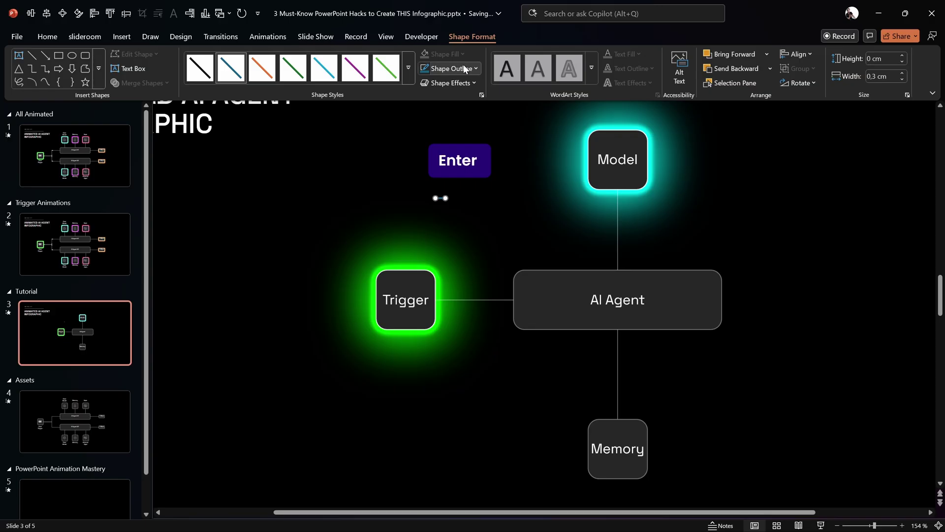
Set the short line's outline colour to white and zoom in on it
{"action": "left_click", "coordinate": [463, 68]}
{"action": "left_click", "coordinate": [427, 116]}
{"action": "scroll", "coordinate": [445, 196], "scroll_direction": "up", "scroll_amount": 3}
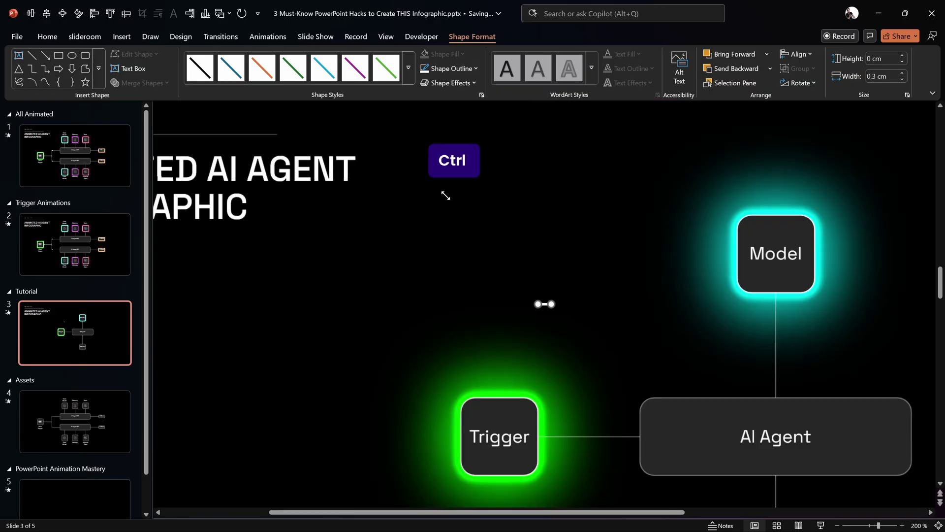
{"action": "scroll", "coordinate": [556, 302], "scroll_direction": "up", "scroll_amount": 5}
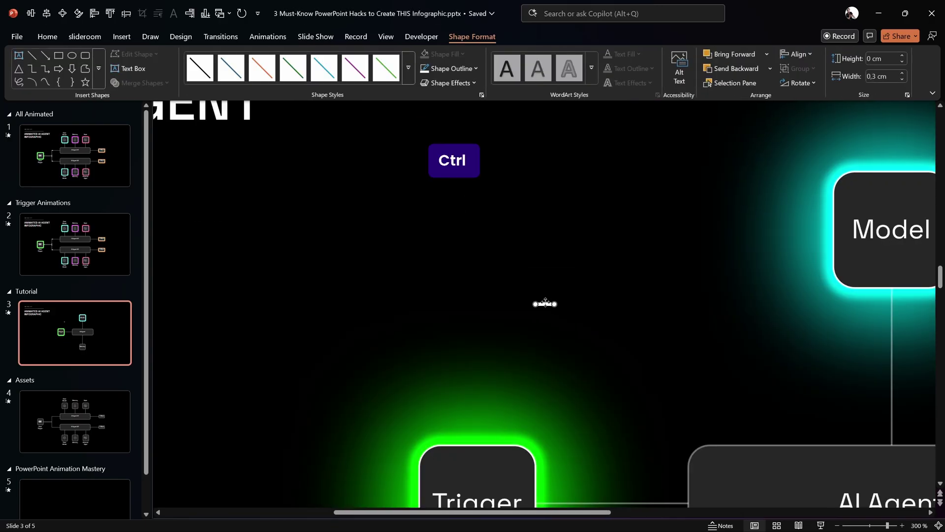
Give the short line a 3 pt width and a Round cap type in Format Shape
{"action": "key", "text": "alt+4"}
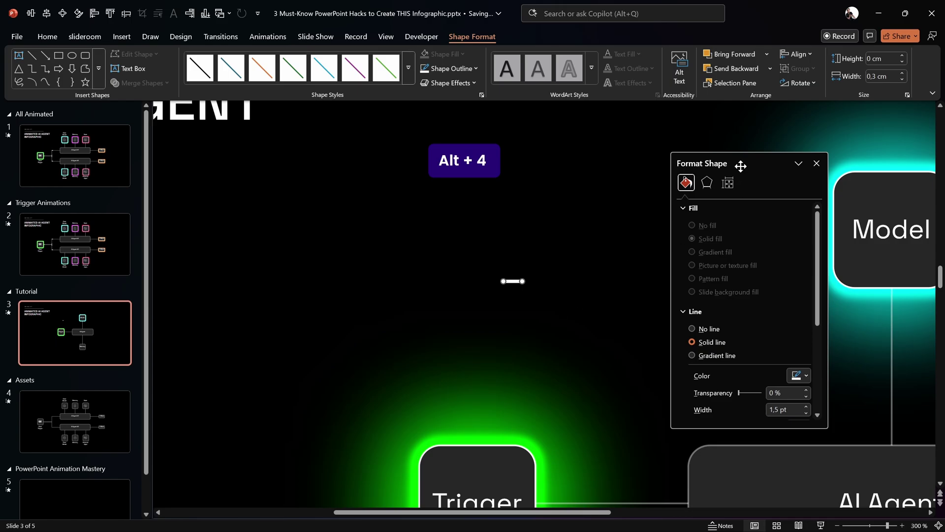
{"action": "left_click_drag", "start_coordinate": [740, 166], "coordinate": [675, 130]}
{"action": "scroll", "coordinate": [757, 312], "scroll_direction": "down", "scroll_amount": 3}
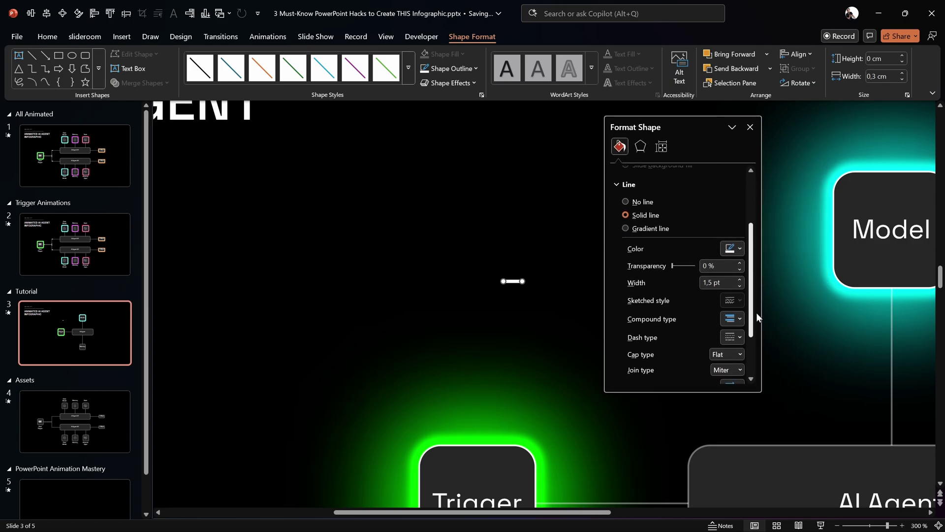
{"action": "left_click", "coordinate": [669, 284]}
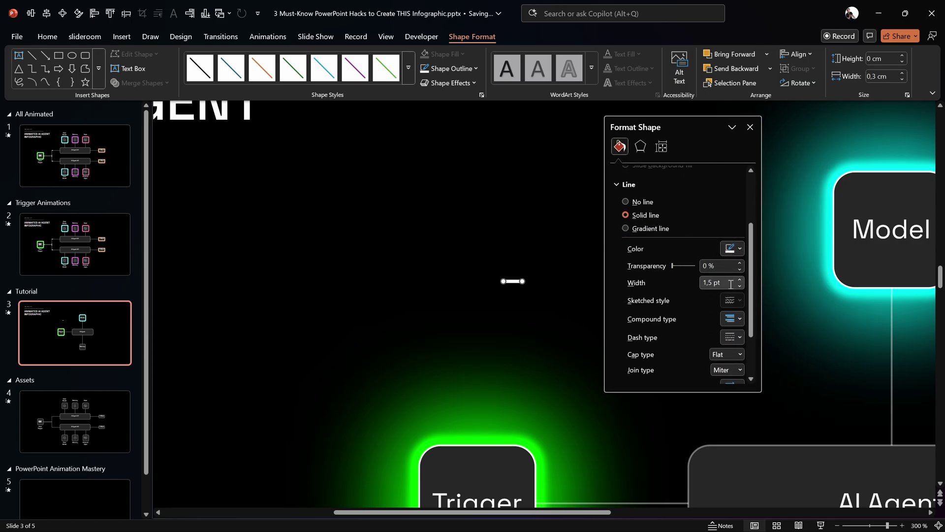
{"action": "type", "text": "3"}
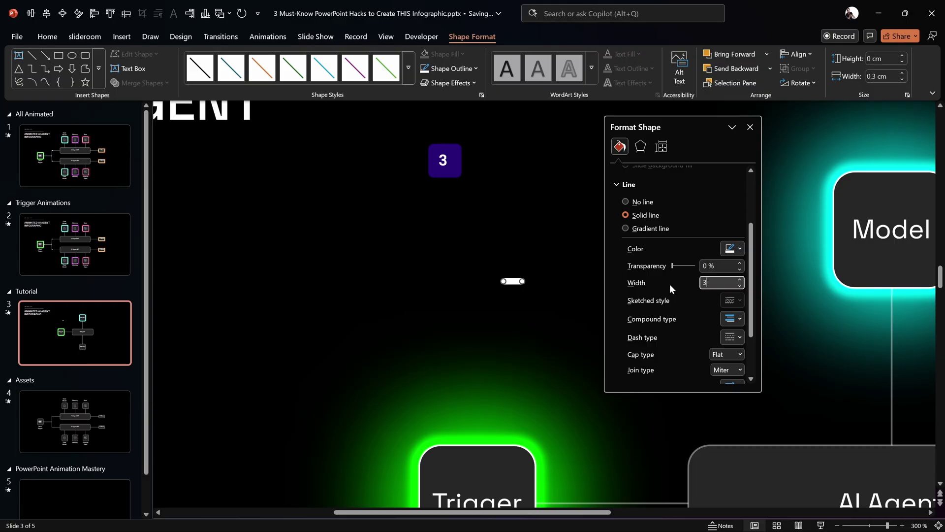
{"action": "key", "text": "Return"}
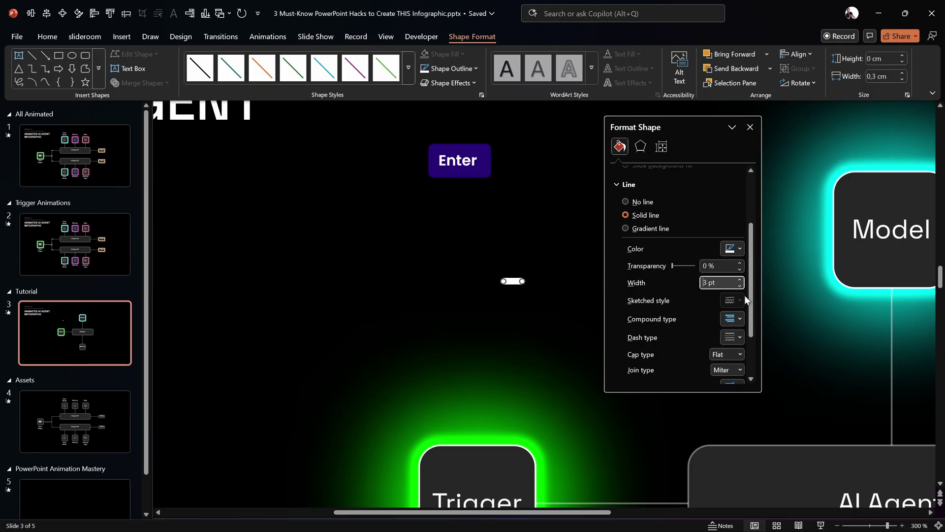
{"action": "scroll", "coordinate": [745, 295], "scroll_direction": "down", "scroll_amount": 3}
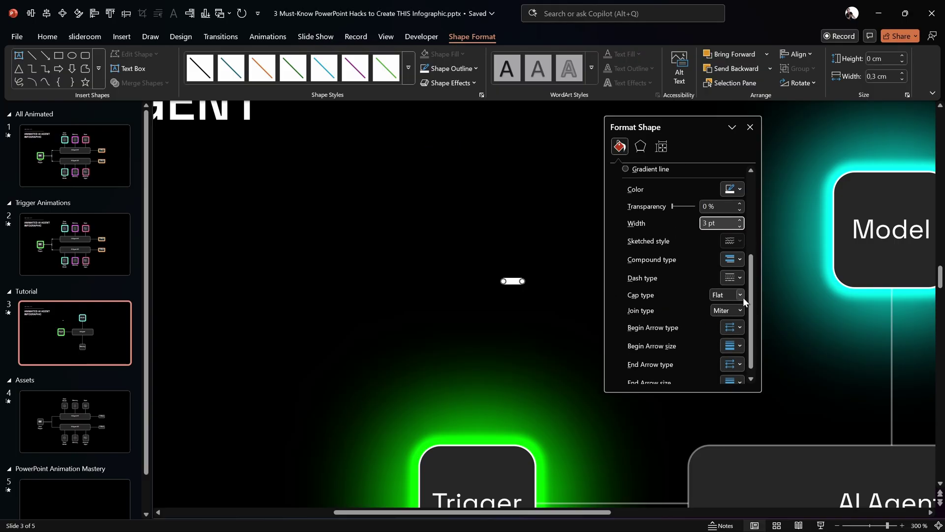
{"action": "left_click", "coordinate": [742, 297]}
{"action": "left_click", "coordinate": [722, 319]}
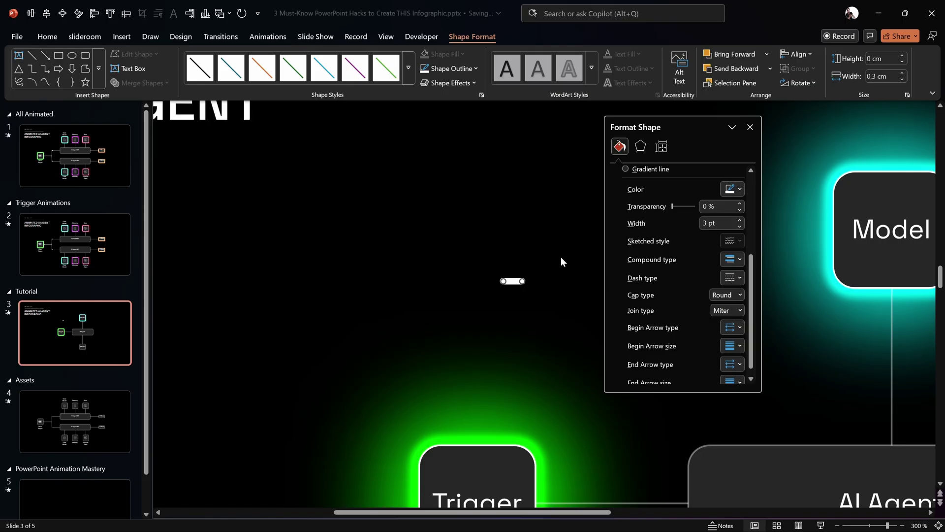
Nudge the white line slightly right and down
{"action": "left_click", "coordinate": [524, 285]}
{"action": "left_click", "coordinate": [522, 282]}
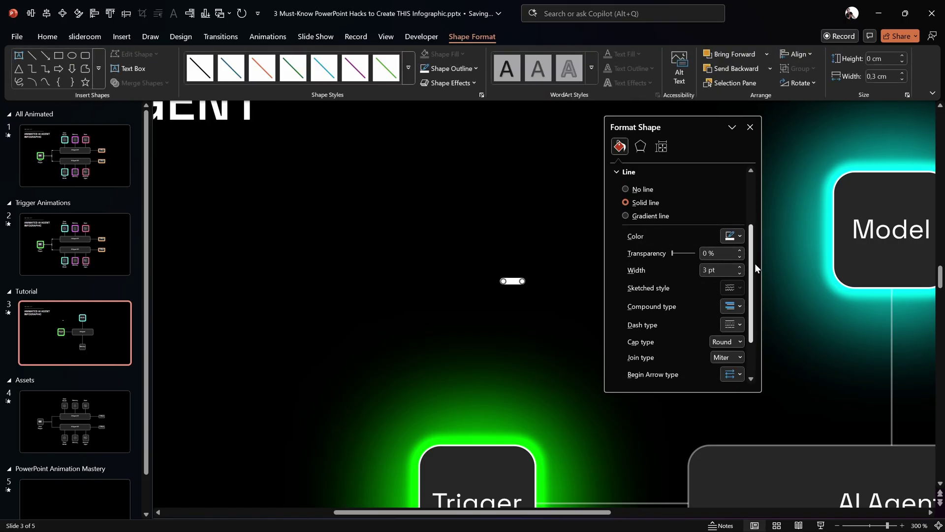
{"action": "scroll", "coordinate": [751, 231], "scroll_direction": "up", "scroll_amount": 3}
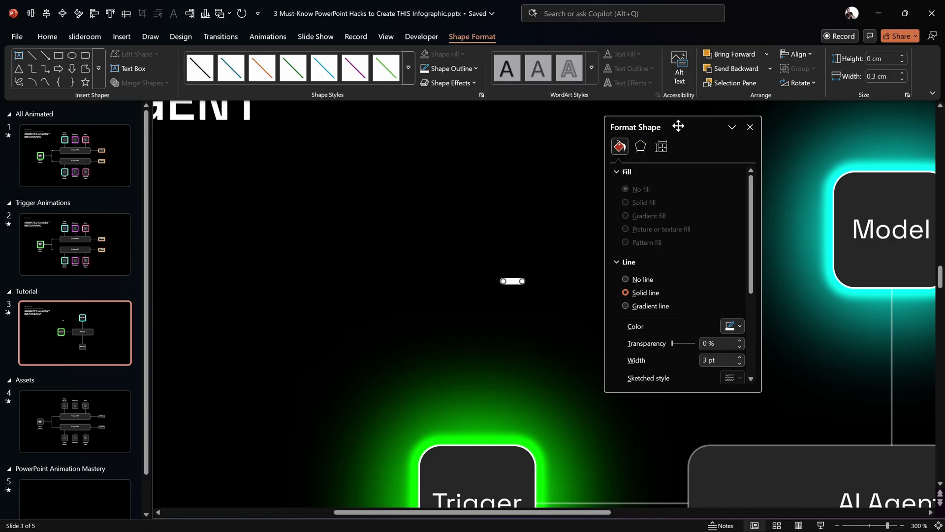
{"action": "left_click_drag", "start_coordinate": [678, 126], "coordinate": [710, 112]}
{"action": "left_click_drag", "start_coordinate": [527, 282], "coordinate": [558, 313]}
{"action": "scroll", "coordinate": [557, 312], "scroll_direction": "down", "scroll_amount": 3}
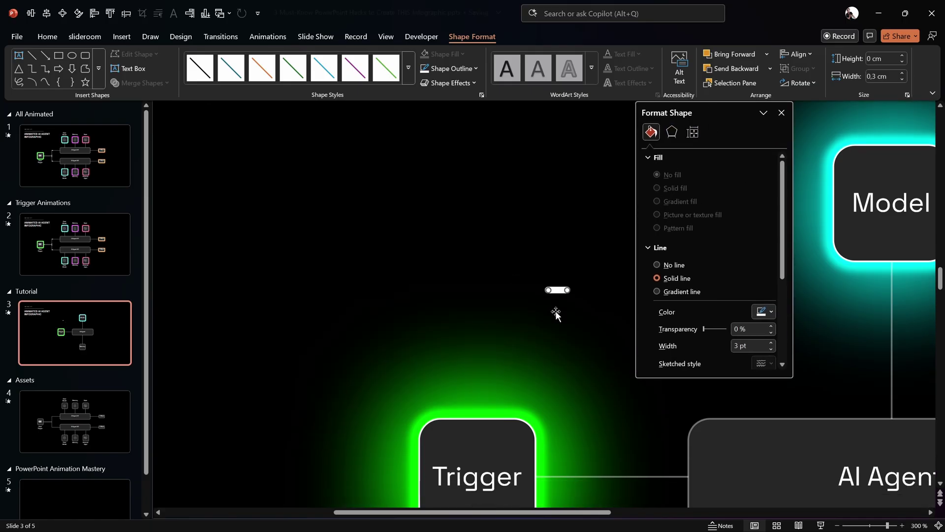
{"action": "left_click_drag", "start_coordinate": [559, 262], "coordinate": [528, 253]}
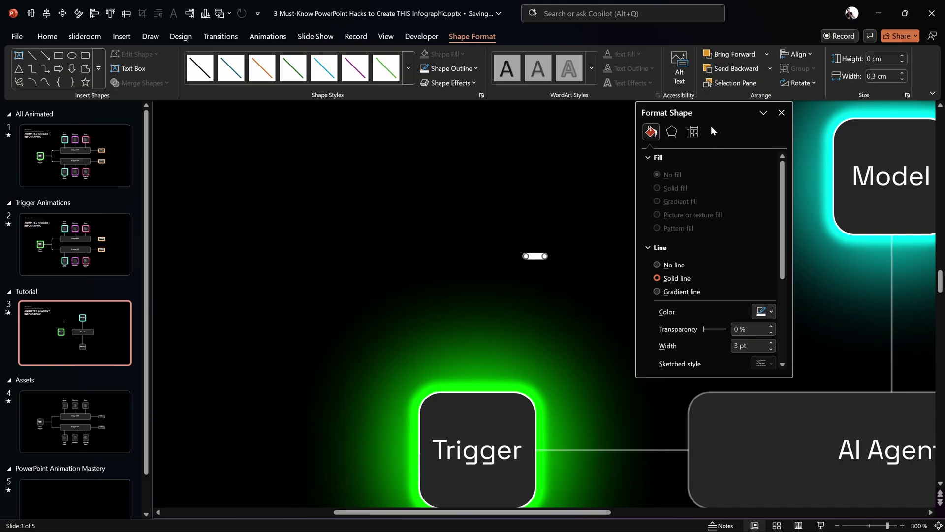
{"action": "left_click", "coordinate": [671, 131]}
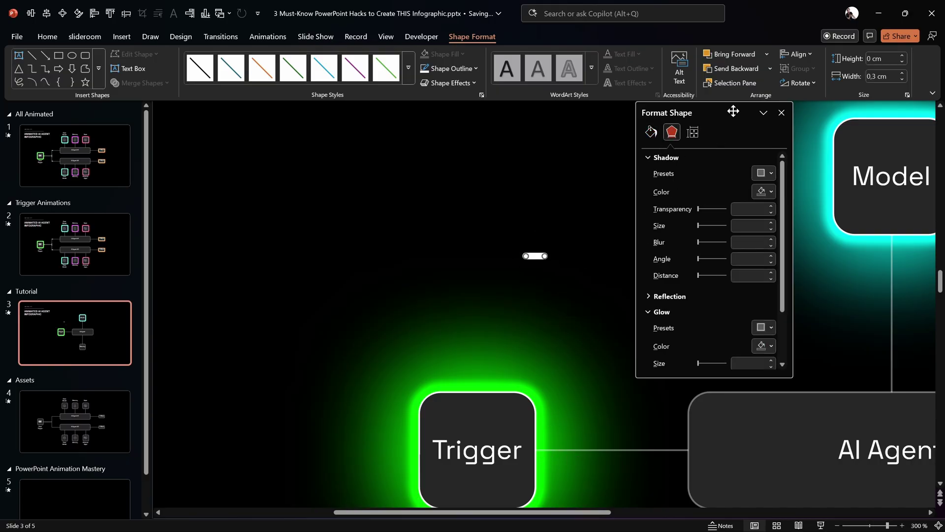
Add an outer shadow to the line with 120% size, green colour and 15 pt blur
{"action": "left_click", "coordinate": [766, 173]}
{"action": "left_click", "coordinate": [797, 297]}
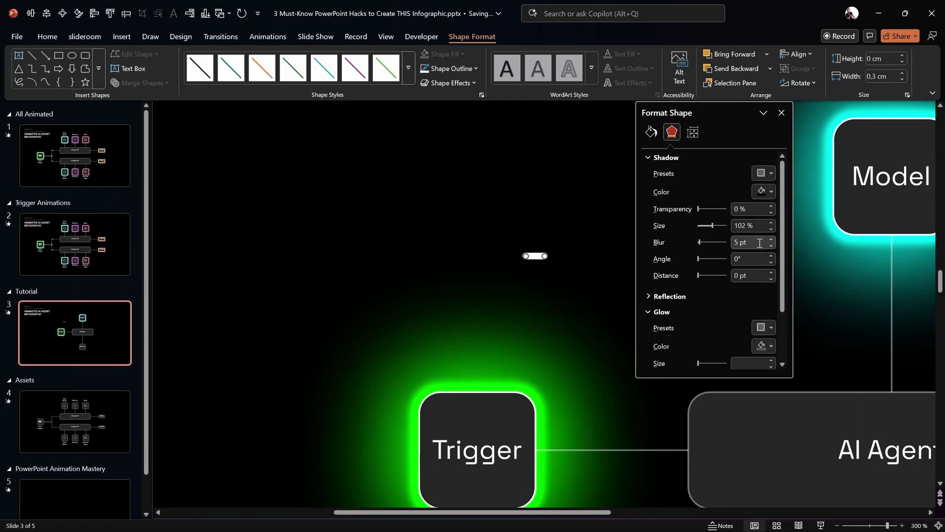
{"action": "key", "text": "Tab"}
{"action": "type", "text": "120"}
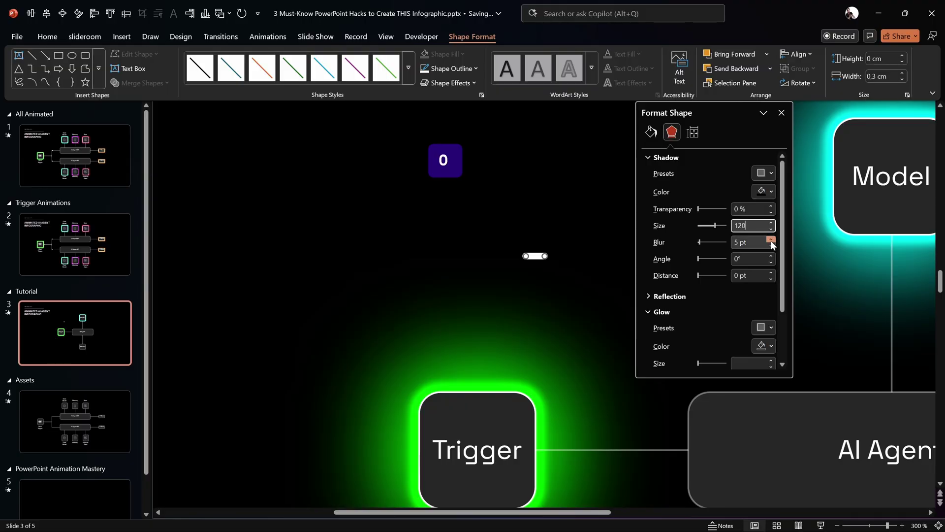
{"action": "key", "text": "Tab"}
{"action": "left_click", "coordinate": [772, 192]}
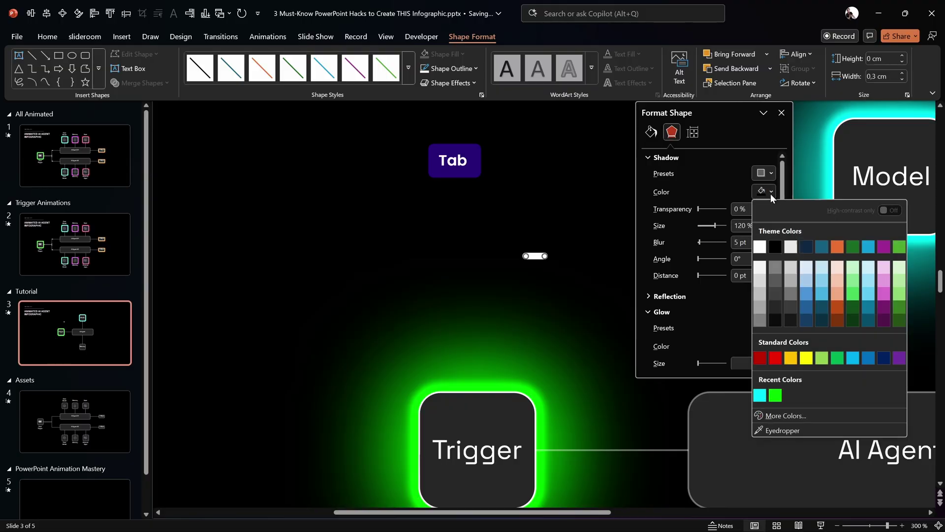
{"action": "left_click", "coordinate": [775, 395]}
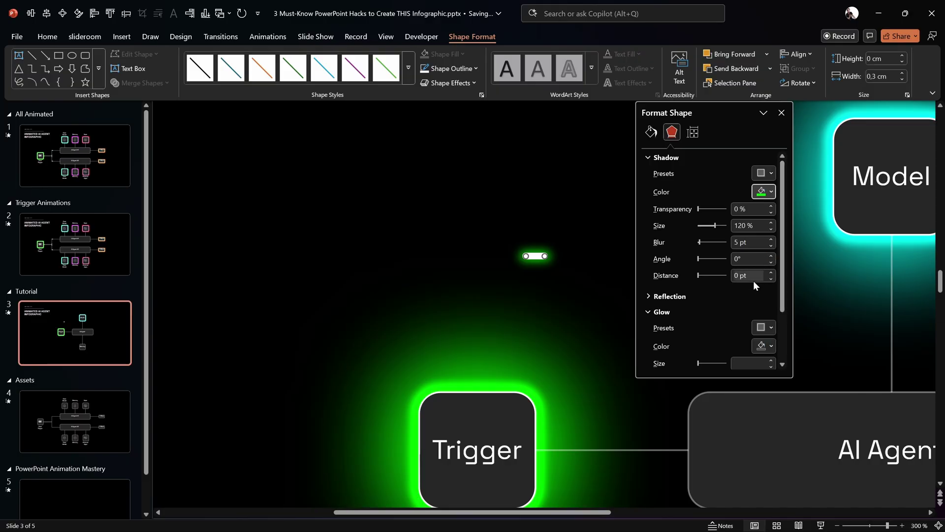
{"action": "triple_click", "coordinate": [755, 242]}
{"action": "type", "text": "15"}
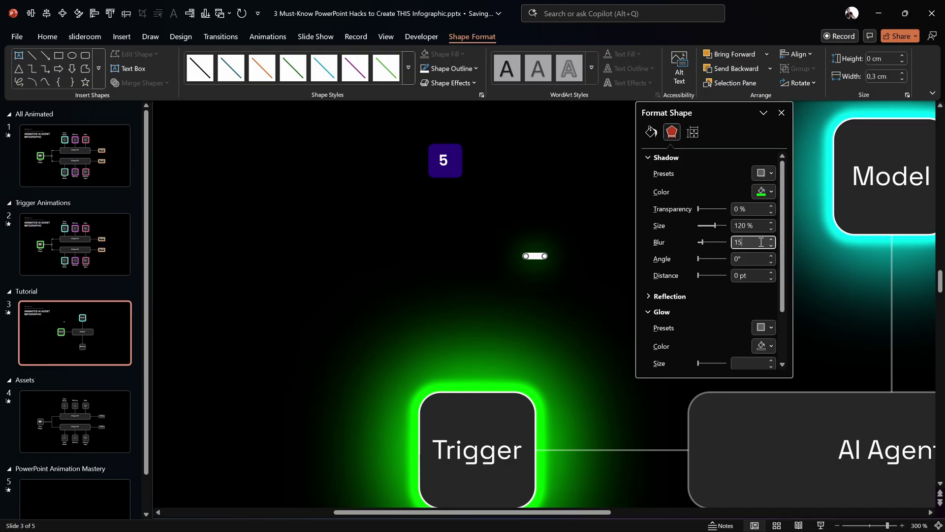
{"action": "key", "text": "Tab"}
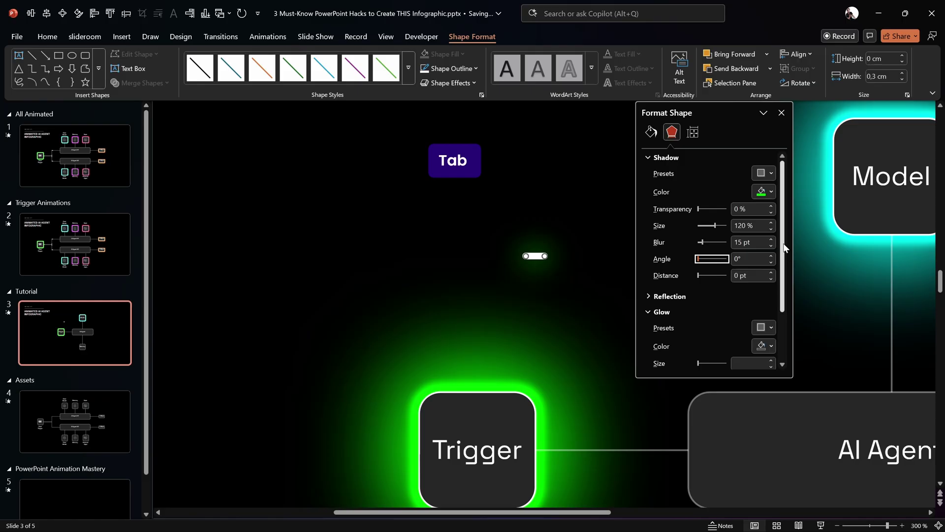
{"action": "scroll", "coordinate": [785, 247], "scroll_direction": "down", "scroll_amount": 3}
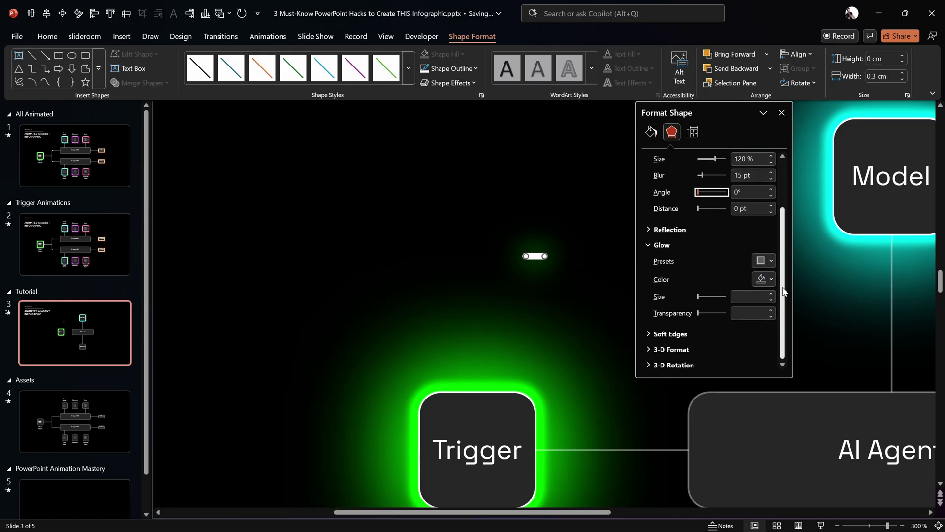
Add a bright green 3 pt glow at 0% transparency to the pill and close Format Shape
{"action": "left_click", "coordinate": [771, 259]}
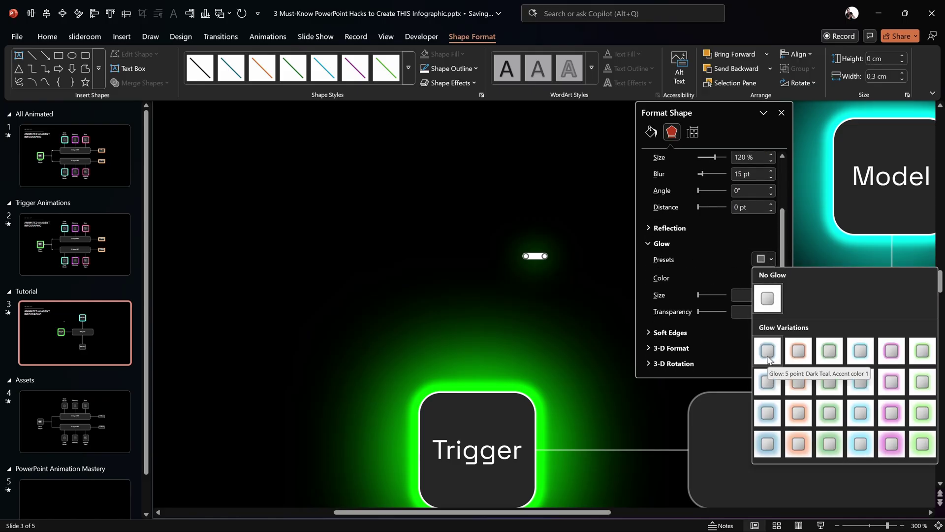
{"action": "left_click", "coordinate": [767, 357]}
{"action": "left_click", "coordinate": [771, 277]}
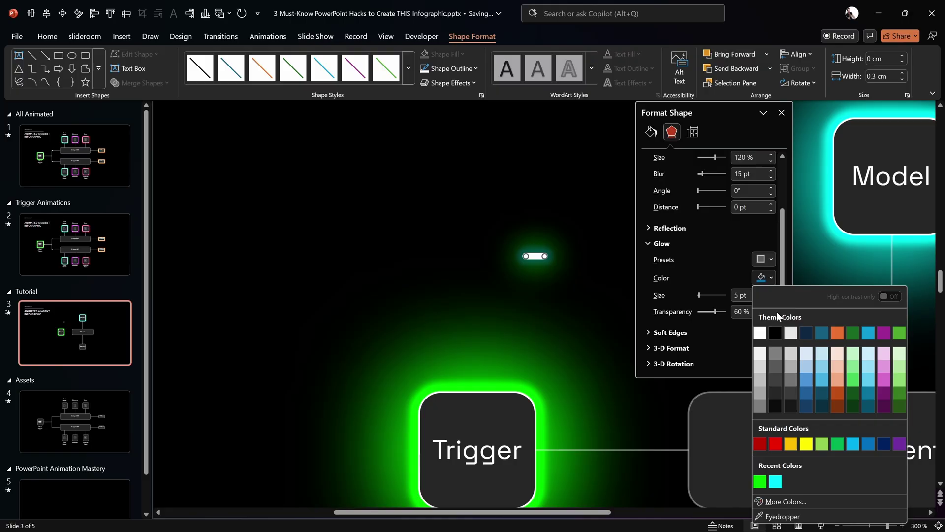
{"action": "left_click", "coordinate": [760, 480]}
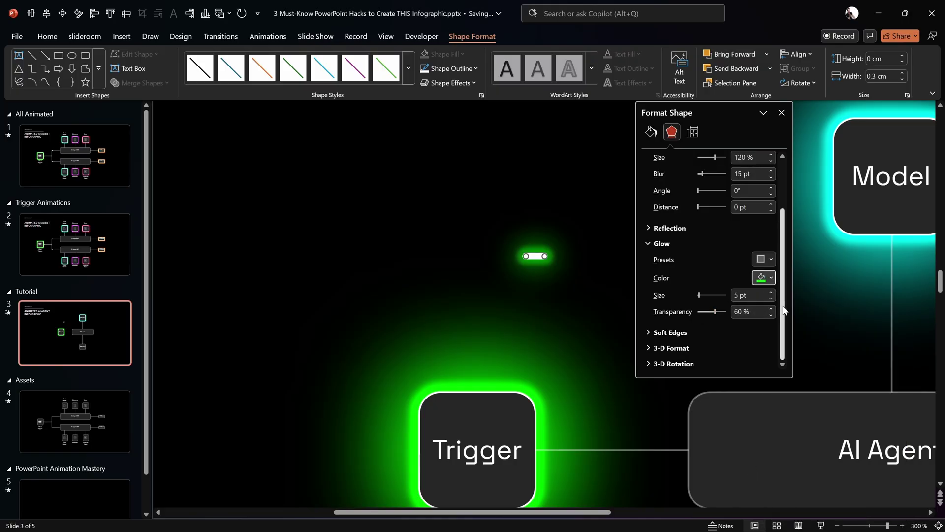
{"action": "left_click", "coordinate": [771, 300]}
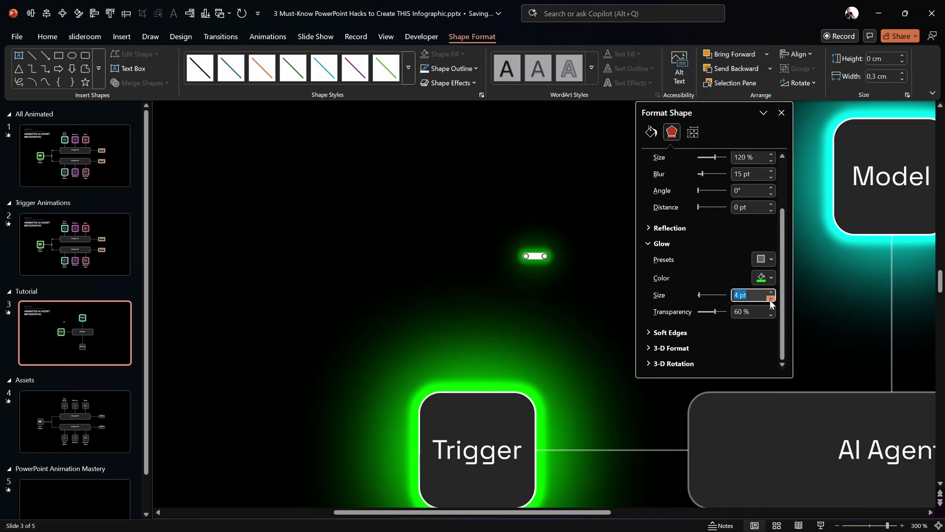
{"action": "left_click", "coordinate": [771, 300]}
{"action": "left_click", "coordinate": [716, 312]}
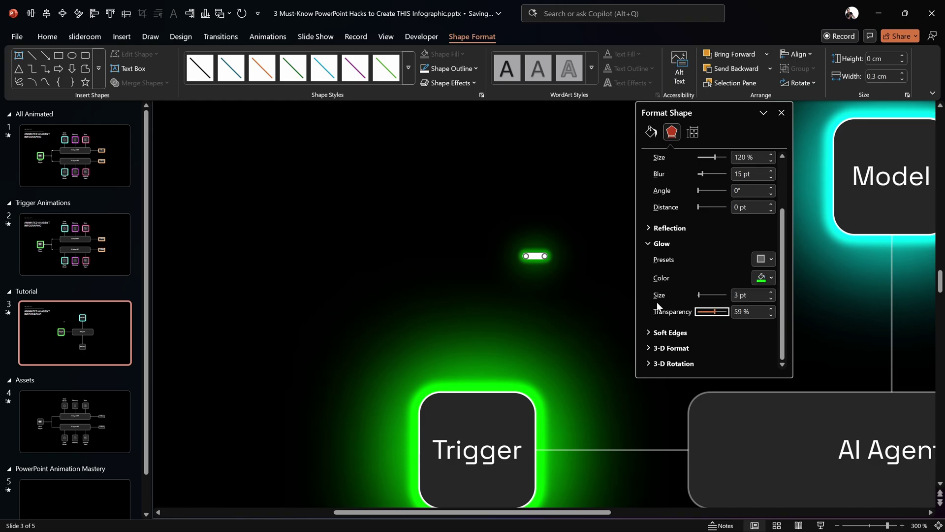
{"action": "left_click_drag", "start_coordinate": [717, 312], "coordinate": [640, 302]}
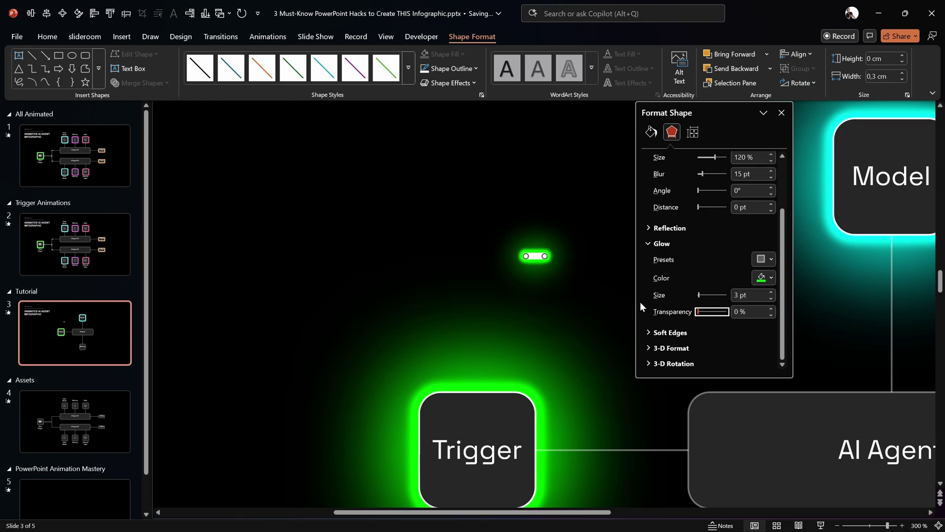
{"action": "left_click", "coordinate": [782, 112]}
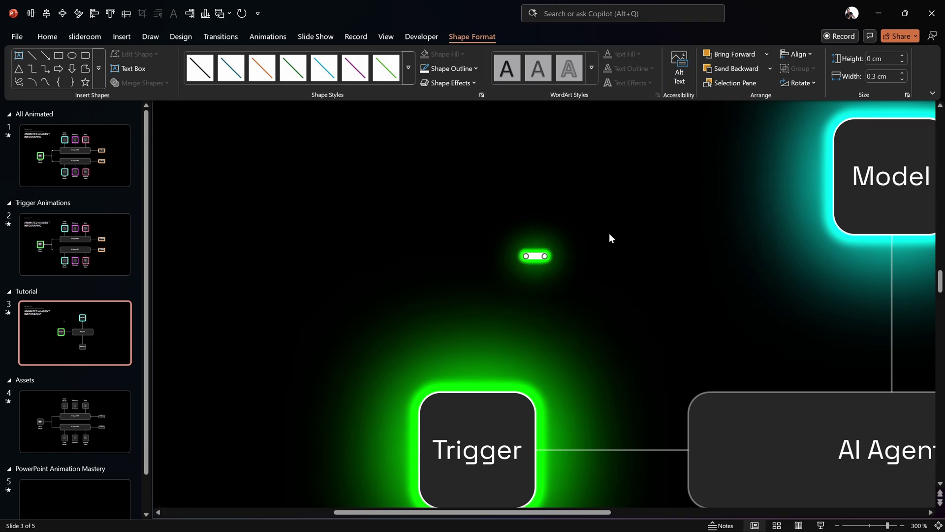
Drag the glowing green pill down beside the Trigger box's top-right corner
{"action": "left_click", "coordinate": [630, 246]}
{"action": "scroll", "coordinate": [625, 266], "scroll_direction": "down", "scroll_amount": 5, "text": "ctrl"}
{"action": "scroll", "coordinate": [575, 258], "scroll_direction": "up", "scroll_amount": 5, "text": "ctrl"}
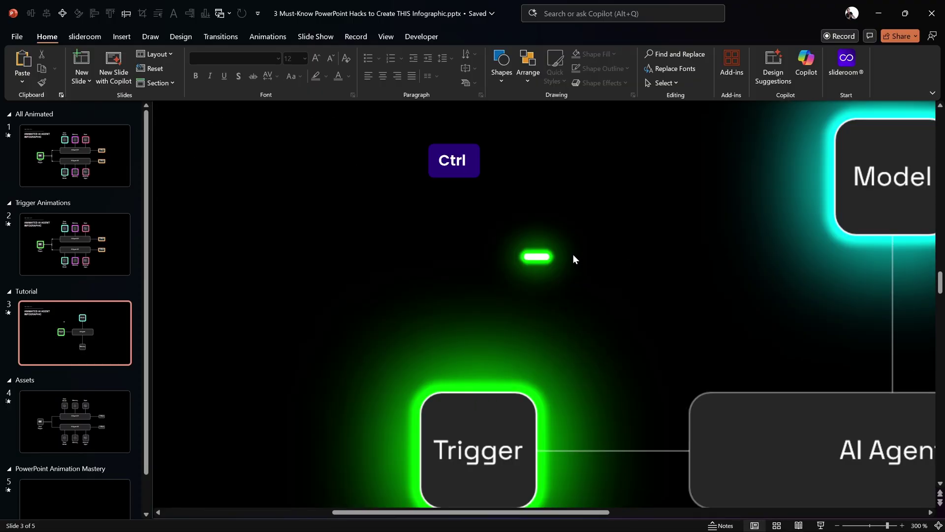
{"action": "left_click", "coordinate": [535, 258]}
{"action": "scroll", "coordinate": [650, 269], "scroll_direction": "down", "scroll_amount": 3, "text": "ctrl"}
{"action": "scroll", "coordinate": [650, 265], "scroll_direction": "down", "scroll_amount": 3, "text": "ctrl"}
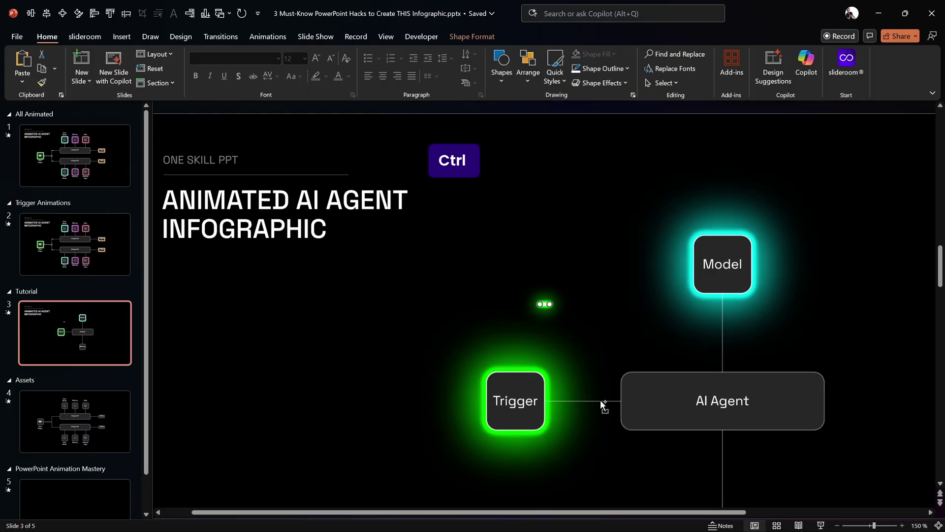
{"action": "scroll", "coordinate": [601, 400], "scroll_direction": "up", "scroll_amount": 3, "text": "ctrl"}
{"action": "scroll", "coordinate": [601, 325], "scroll_direction": "down", "scroll_amount": 3, "text": "ctrl"}
{"action": "scroll", "coordinate": [879, 320], "scroll_direction": "down", "scroll_amount": 2}
{"action": "scroll", "coordinate": [580, 297], "scroll_direction": "up", "scroll_amount": 3, "text": "ctrl"}
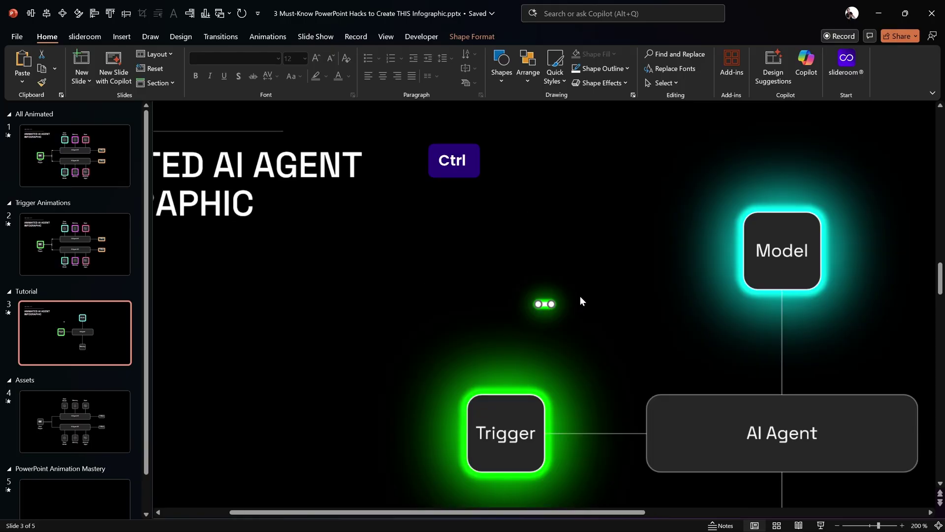
{"action": "left_click_drag", "start_coordinate": [546, 304], "coordinate": [563, 394]}
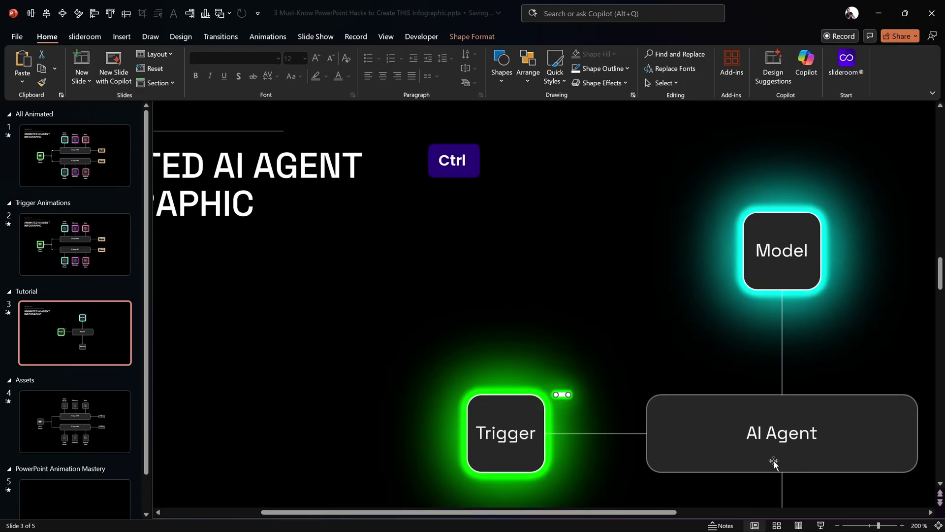
Reposition the pill onto the connector's starting point at Trigger's right edge
{"action": "scroll", "coordinate": [783, 493], "scroll_direction": "up", "scroll_amount": 2, "text": "ctrl"}
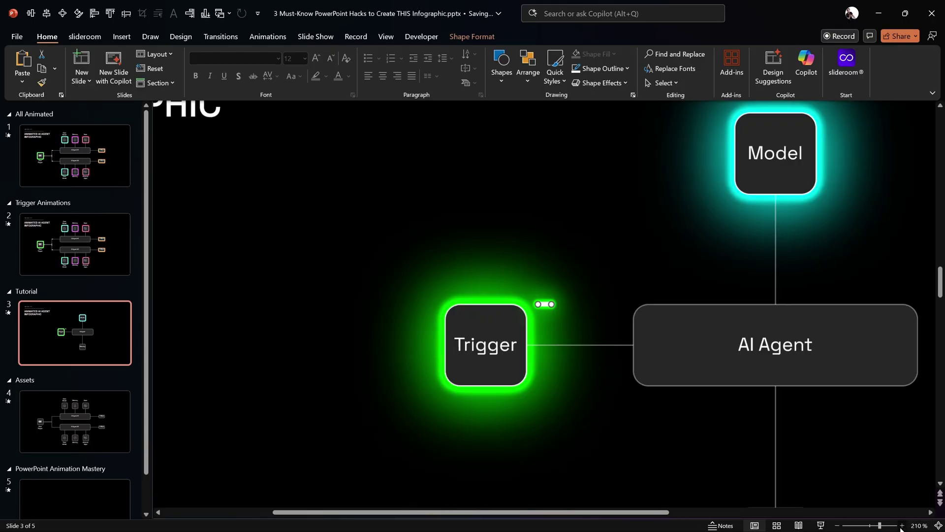
{"action": "scroll", "coordinate": [783, 493], "scroll_direction": "down", "scroll_amount": 1}
{"action": "scroll", "coordinate": [814, 427], "scroll_direction": "up", "scroll_amount": 4, "text": "ctrl"}
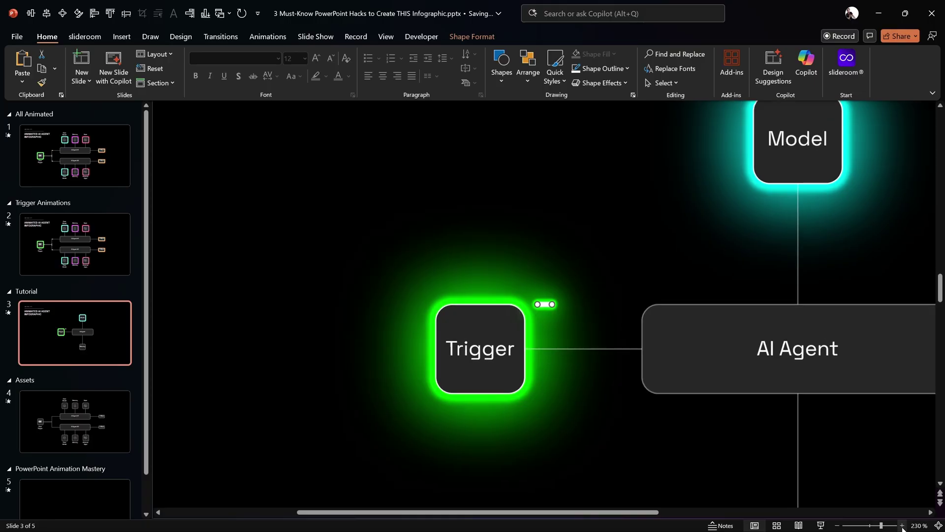
{"action": "scroll", "coordinate": [816, 428], "scroll_direction": "down", "scroll_amount": 1}
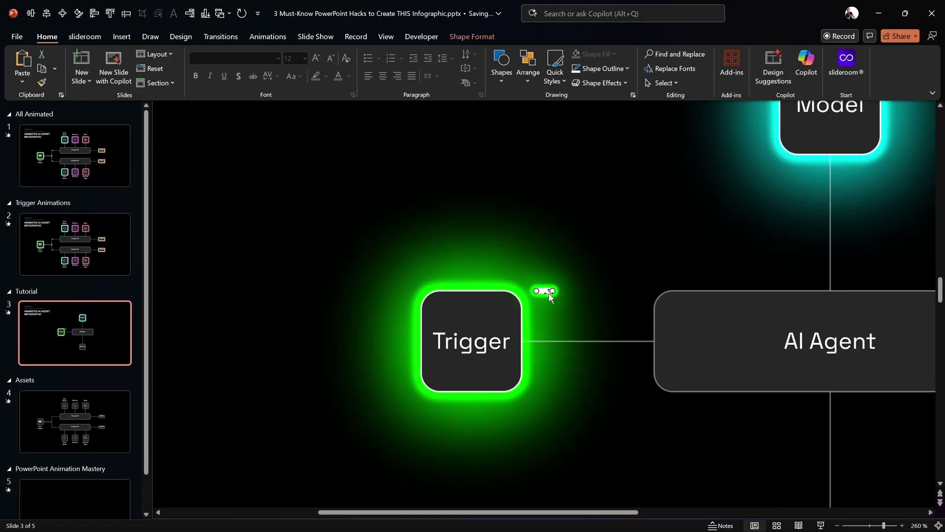
{"action": "left_click_drag", "start_coordinate": [545, 291], "coordinate": [505, 342]}
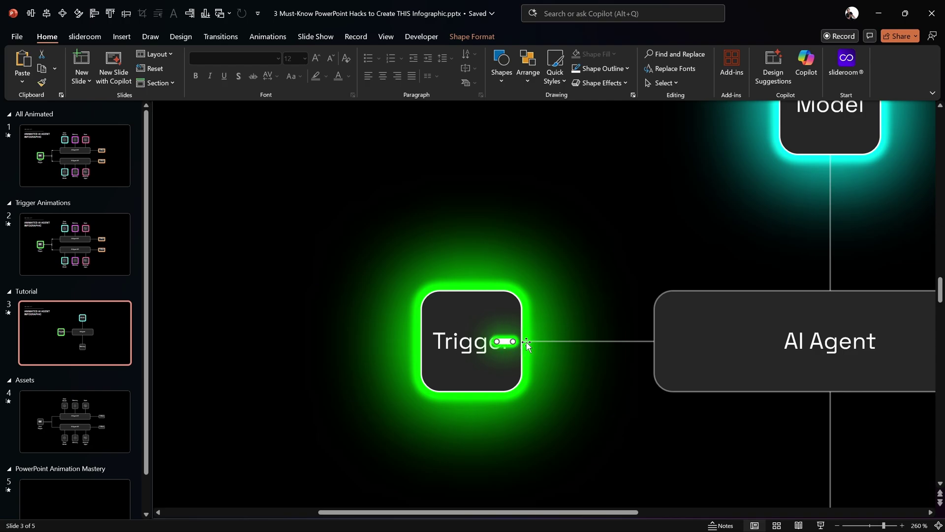
Apply a Lines motion path to the pill with the direction set to Right
{"action": "left_click", "coordinate": [267, 37]}
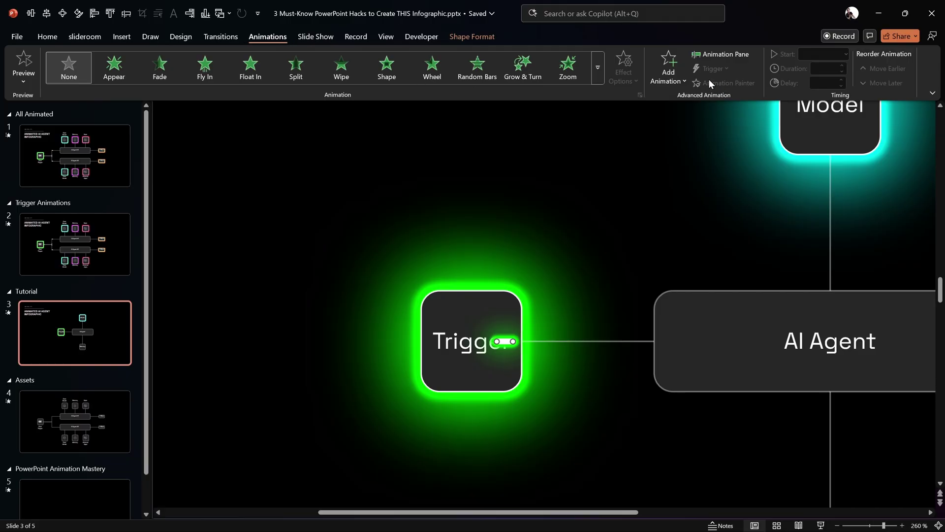
{"action": "left_click", "coordinate": [669, 69]}
{"action": "scroll", "coordinate": [881, 298], "scroll_direction": "down", "scroll_amount": 3}
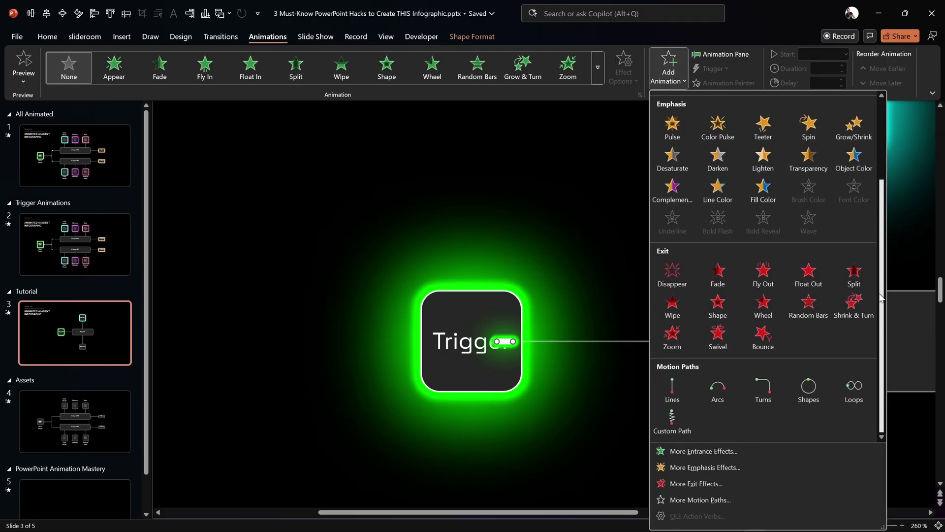
{"action": "left_click", "coordinate": [673, 390]}
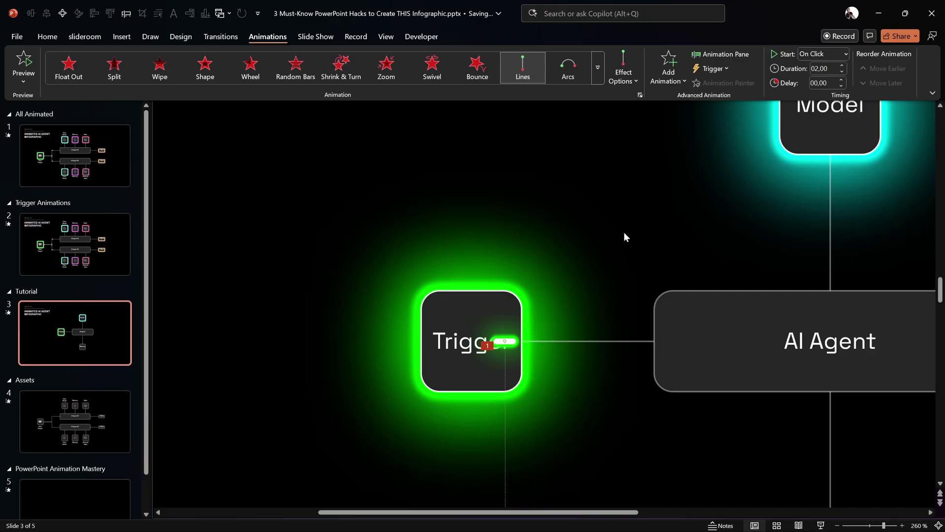
{"action": "left_click", "coordinate": [629, 74]}
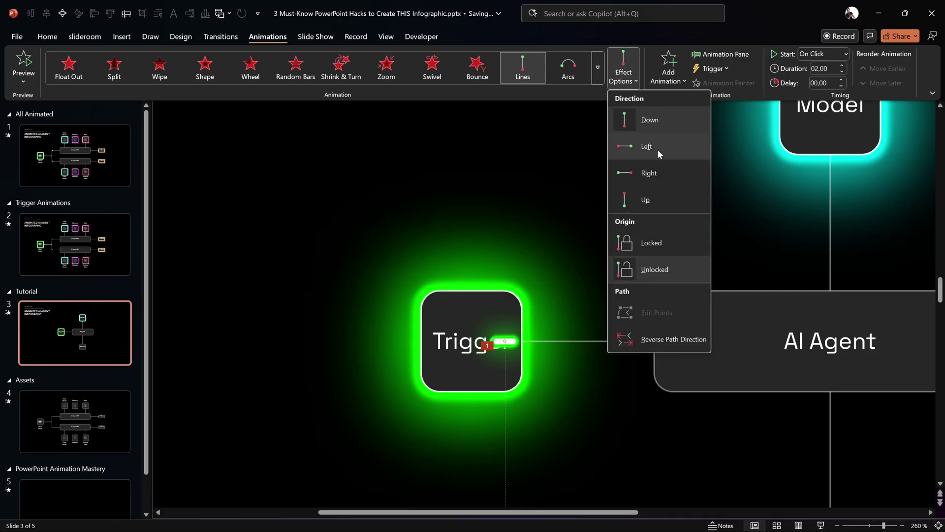
{"action": "left_click", "coordinate": [649, 173]}
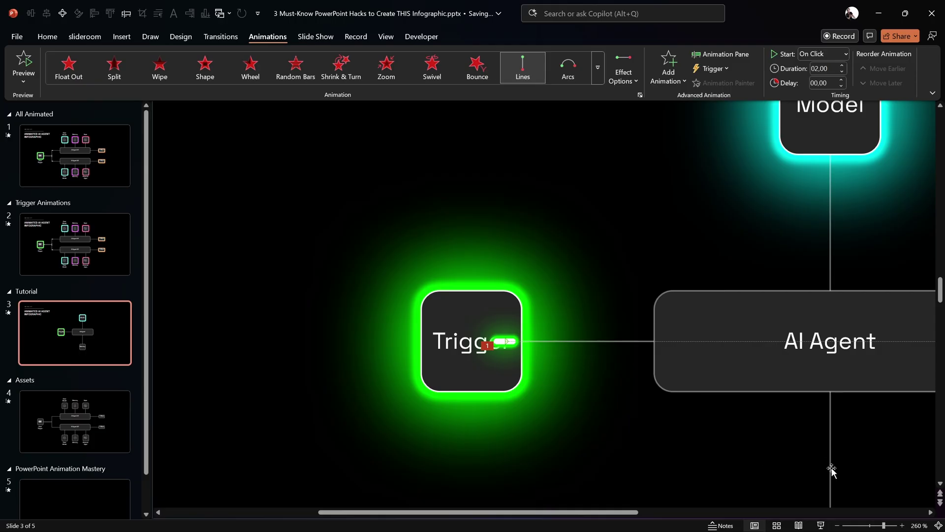
{"action": "left_click_drag", "start_coordinate": [605, 514], "coordinate": [625, 515]}
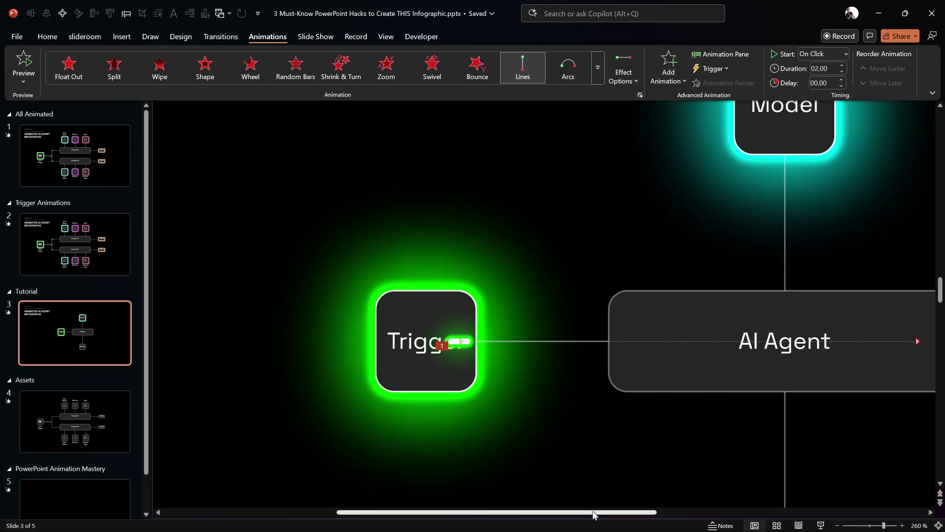
Drag the motion path's red end point to the AI Agent box's left edge
{"action": "left_click_drag", "start_coordinate": [594, 513], "coordinate": [607, 510]}
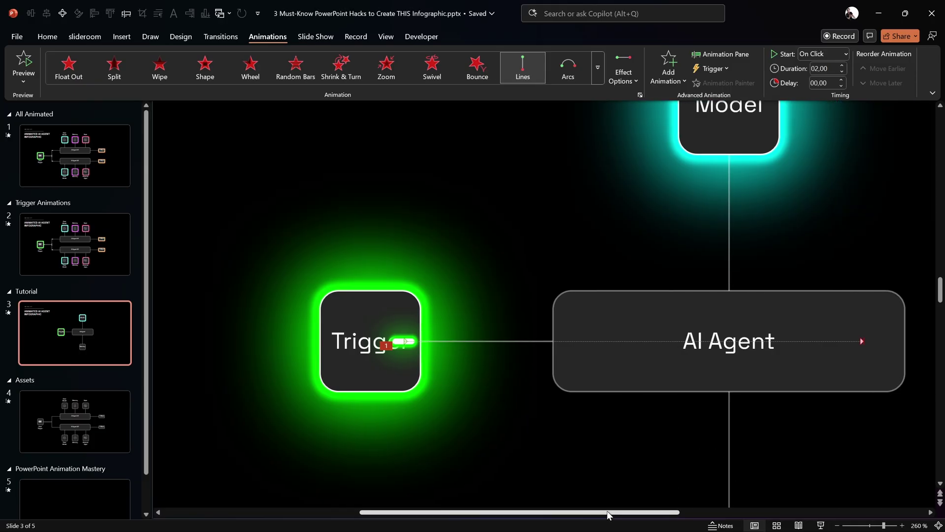
{"action": "left_click", "coordinate": [863, 344]}
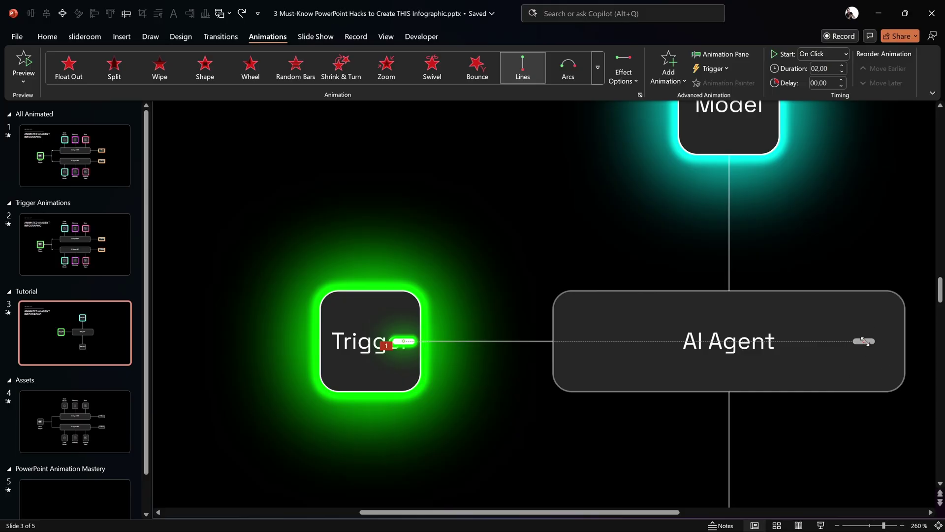
{"action": "left_click_drag", "start_coordinate": [862, 341], "coordinate": [856, 343]}
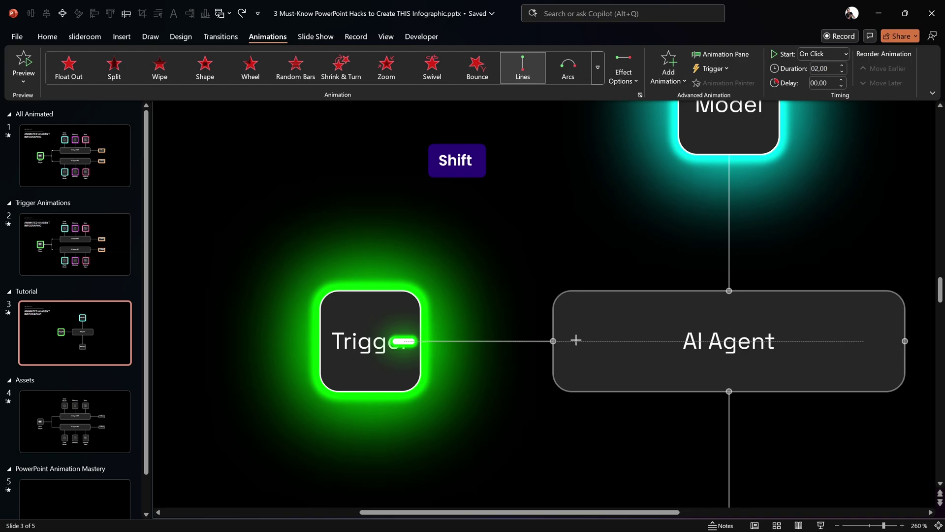
{"action": "left_click_drag", "start_coordinate": [580, 341], "coordinate": [580, 341]}
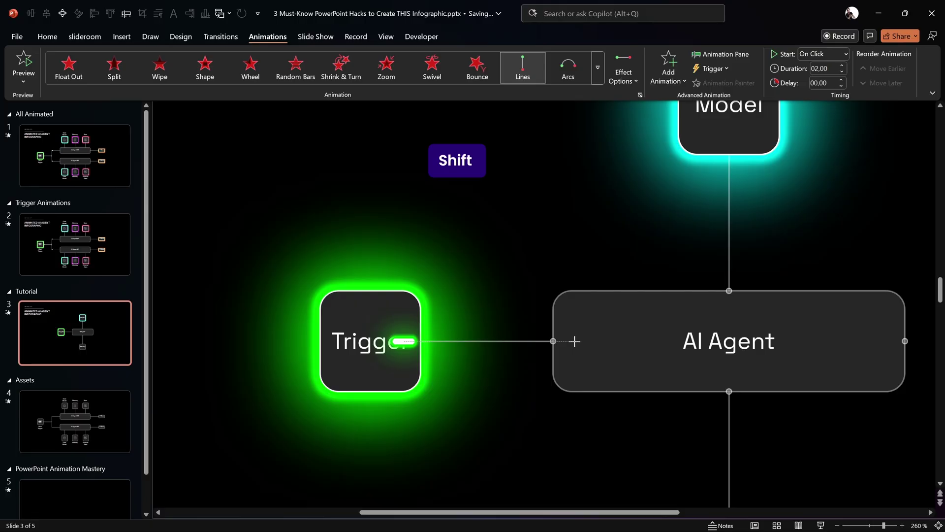
Reselect the dot's path animation and show the Animation Pane
{"action": "left_click", "coordinate": [544, 259]}
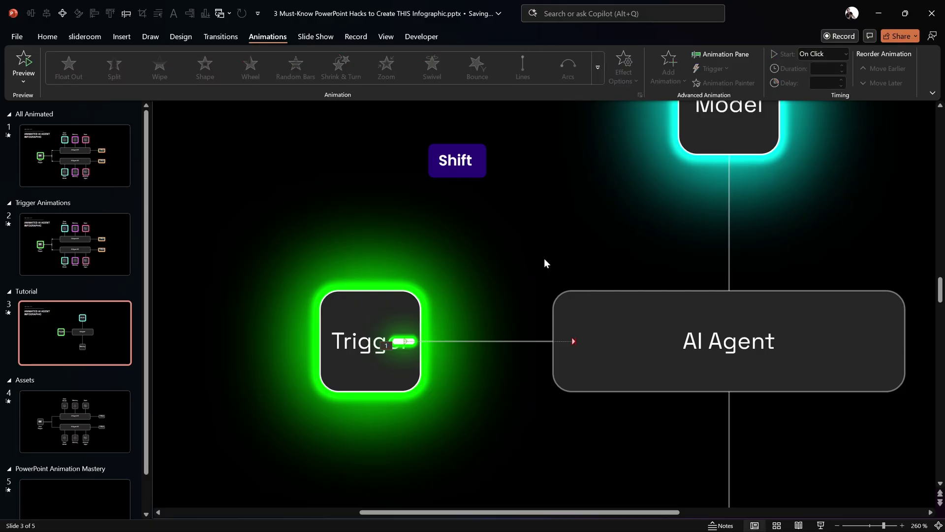
{"action": "left_click", "coordinate": [572, 341]}
{"action": "left_click", "coordinate": [426, 342]}
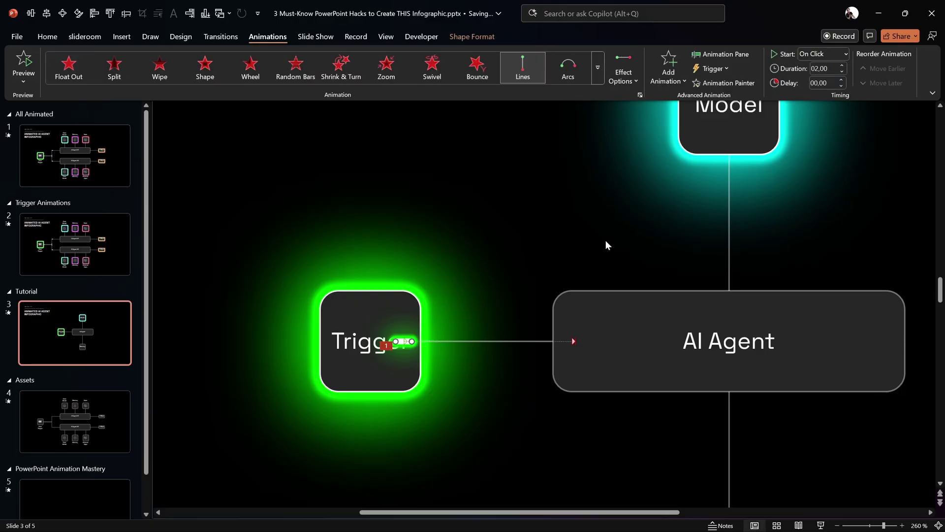
{"action": "left_click", "coordinate": [727, 55]}
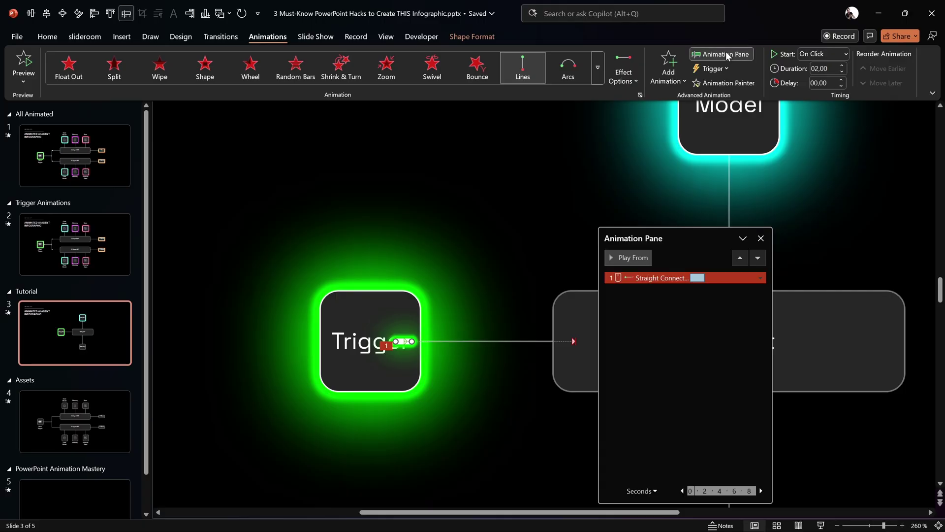
Set the path animation to start With Previous, last 0,5 seconds, and open its effect options
{"action": "left_click_drag", "start_coordinate": [679, 238], "coordinate": [680, 255]}
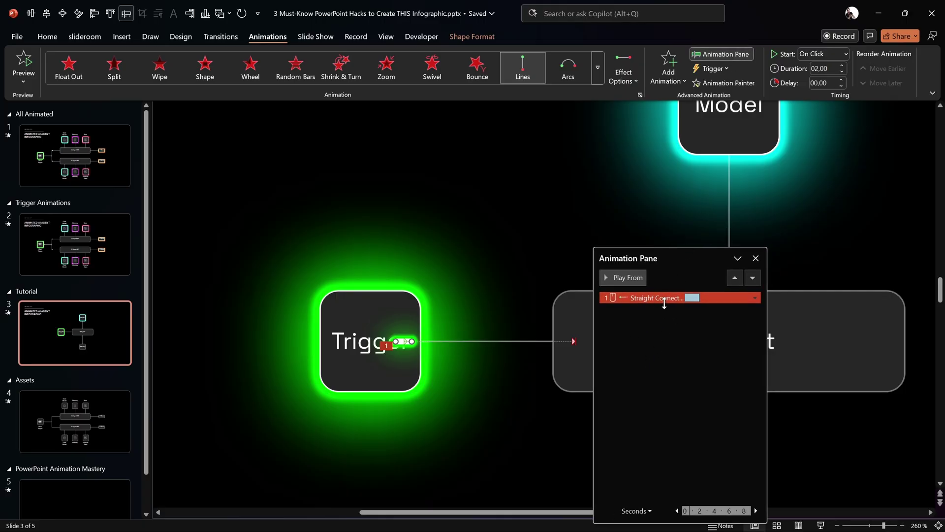
{"action": "left_click", "coordinate": [825, 79]}
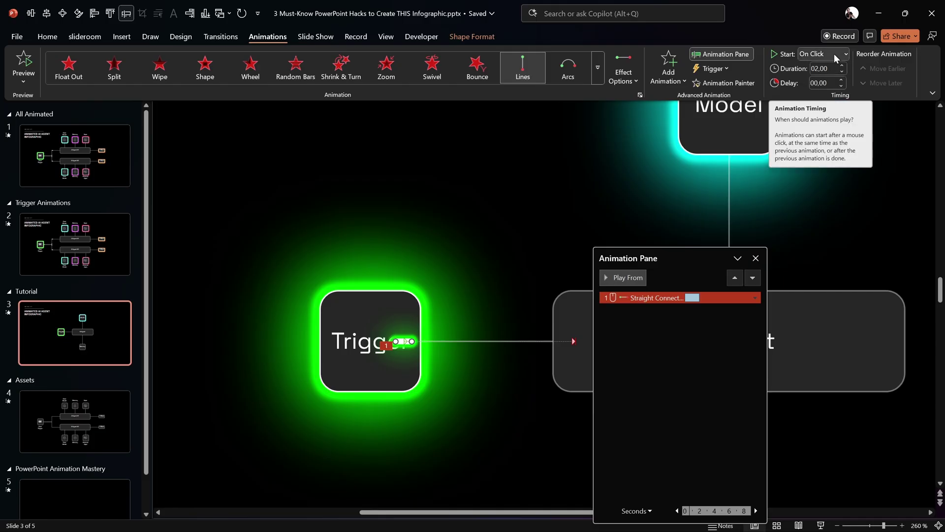
{"action": "left_click", "coordinate": [834, 55]}
{"action": "left_click", "coordinate": [832, 82]}
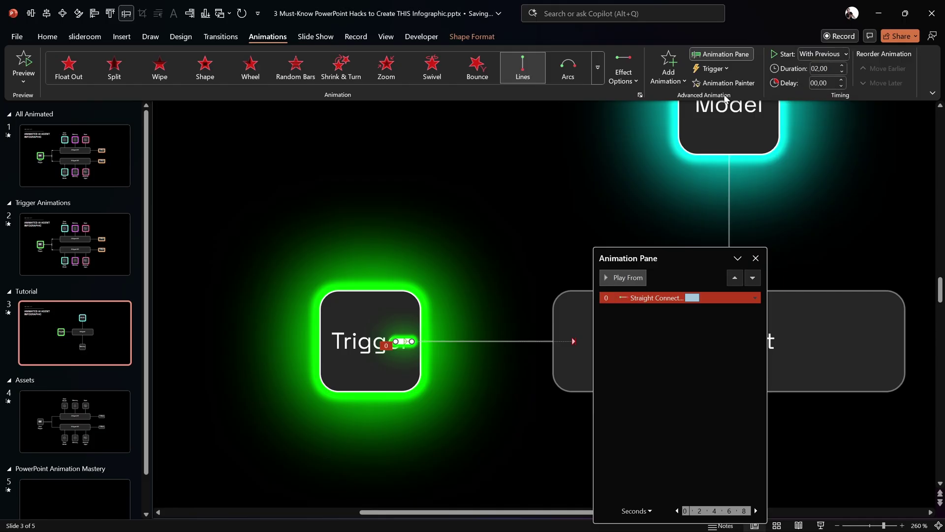
{"action": "left_click", "coordinate": [837, 68]}
{"action": "type", "text": "0,5"}
{"action": "key", "text": "Return"}
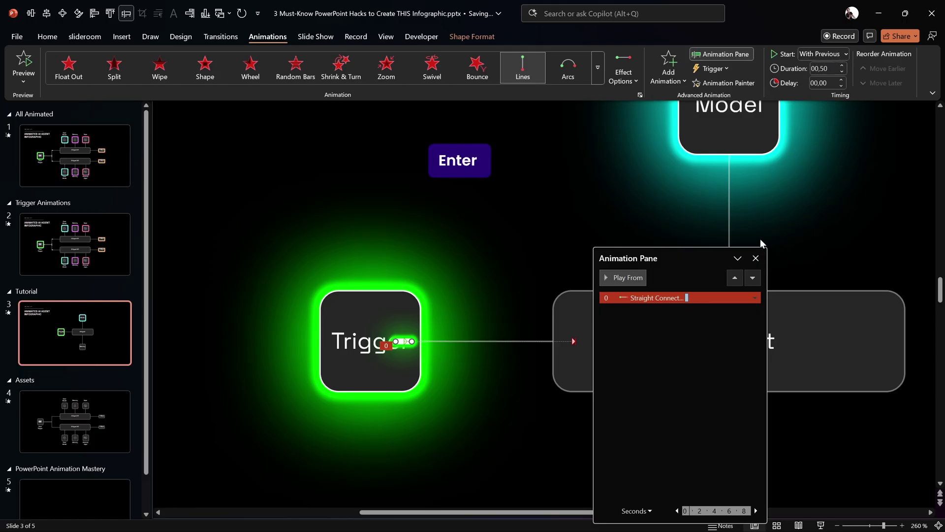
{"action": "double_click", "coordinate": [657, 298]}
{"action": "left_click_drag", "start_coordinate": [629, 213], "coordinate": [519, 244]}
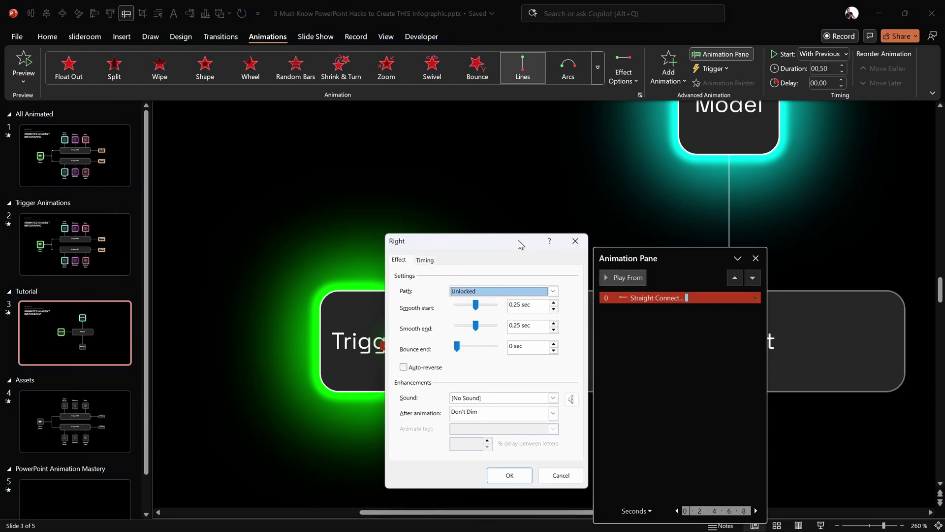
Remove the smooth start and set Repeat to Until End of Slide, then confirm with OK
{"action": "left_click_drag", "start_coordinate": [475, 305], "coordinate": [447, 333]}
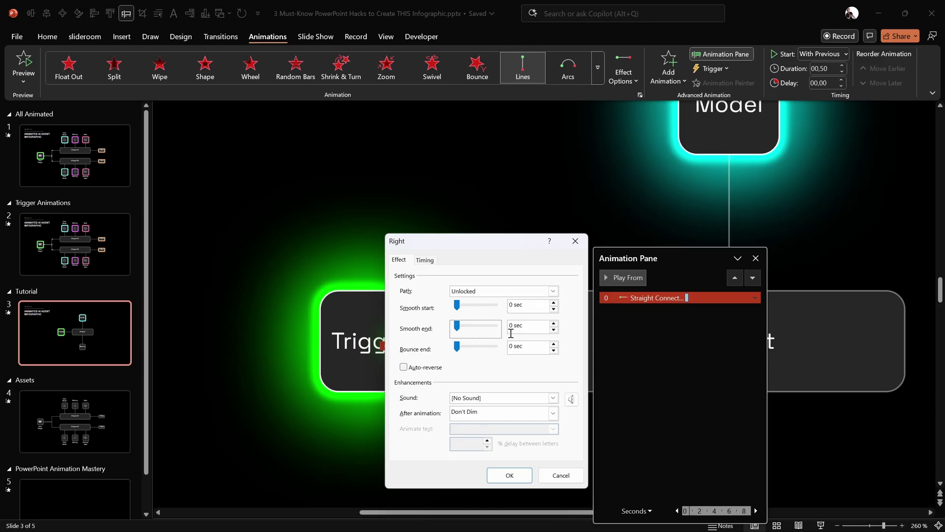
{"action": "left_click", "coordinate": [425, 260]}
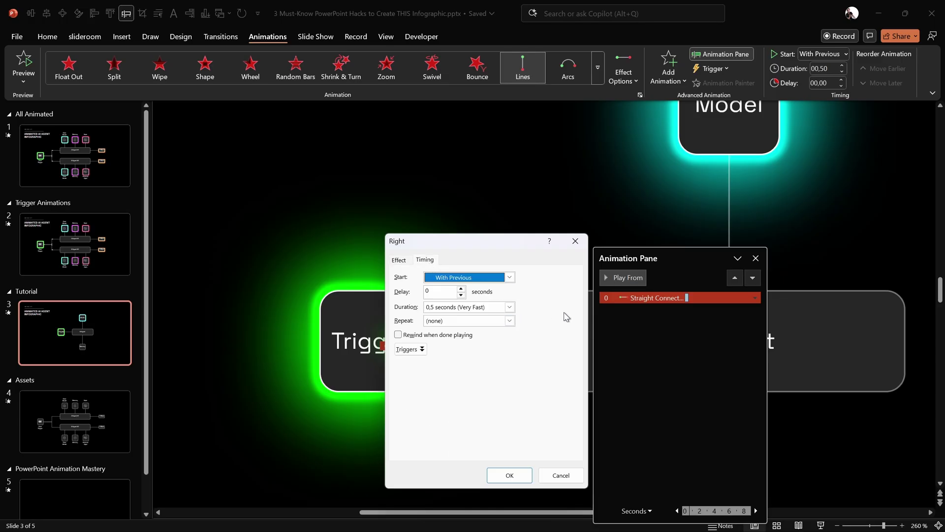
{"action": "left_click", "coordinate": [510, 320]}
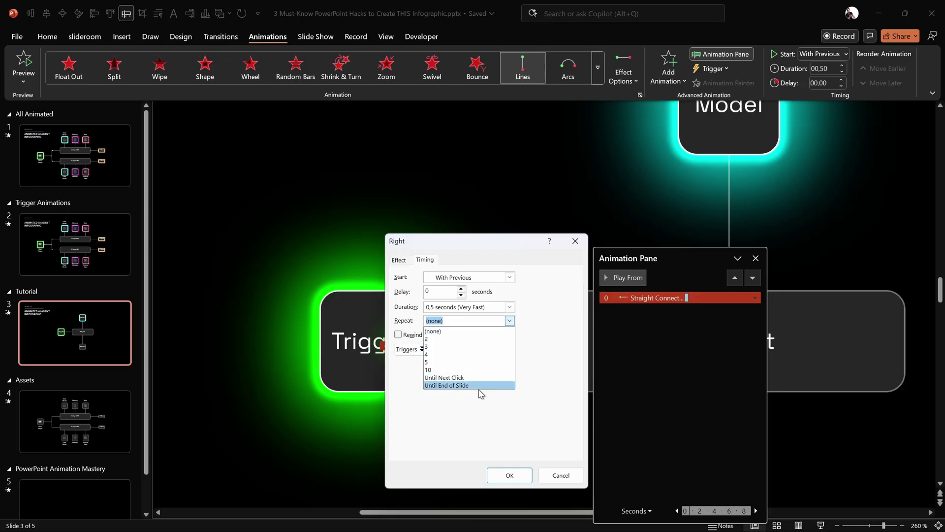
{"action": "left_click", "coordinate": [457, 386]}
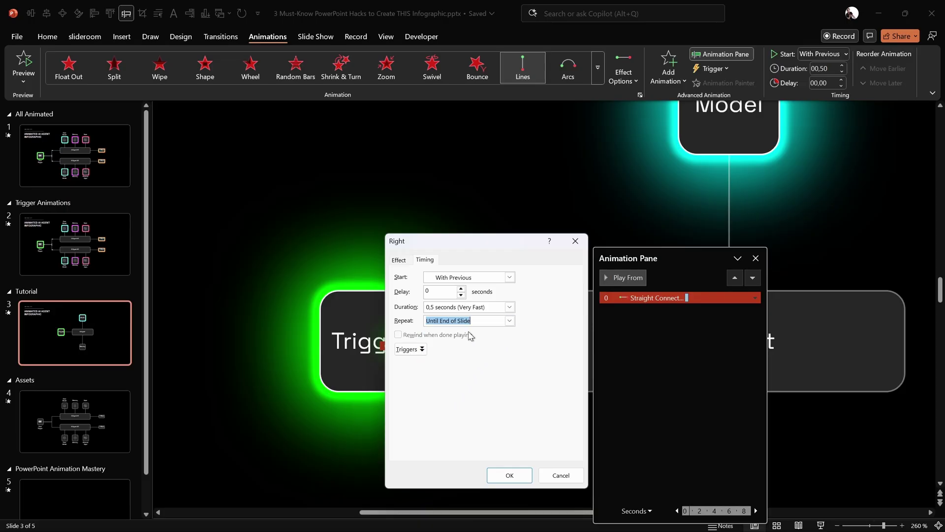
{"action": "left_click", "coordinate": [510, 475]}
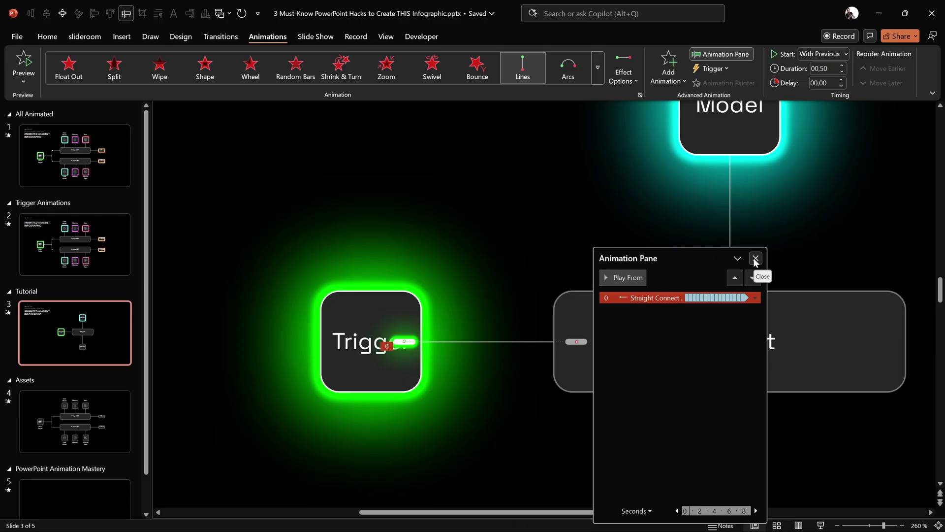
Close the Animation Pane and select the green dot beside the Trigger box
{"action": "left_click", "coordinate": [756, 259]}
{"action": "left_click_drag", "start_coordinate": [405, 341], "coordinate": [411, 342]}
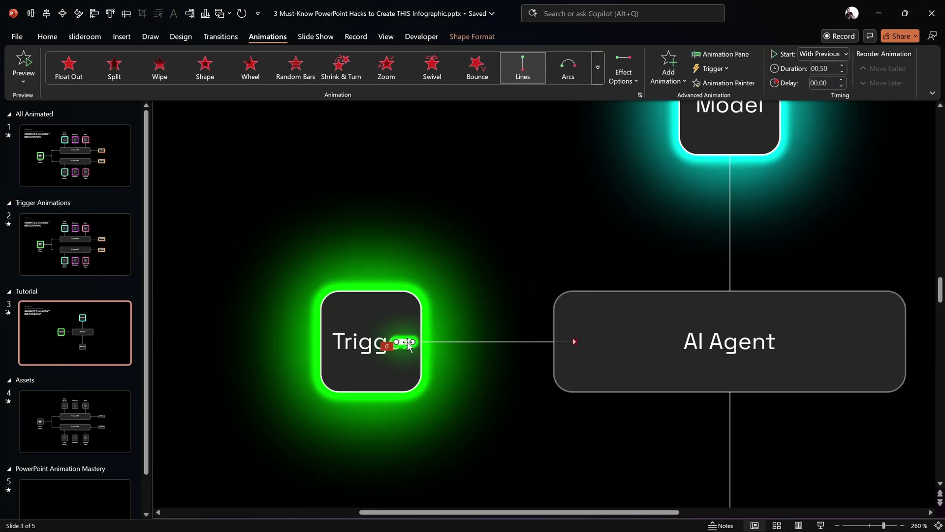
{"action": "right_click", "coordinate": [411, 341]}
{"action": "key", "text": "Escape"}
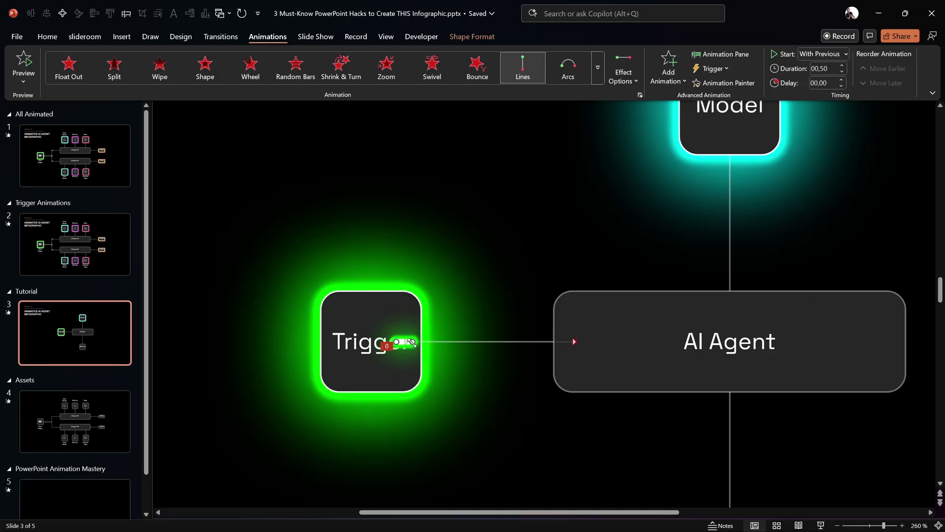
Send the green dot to back so it hides behind the Trigger box
{"action": "left_click", "coordinate": [469, 37]}
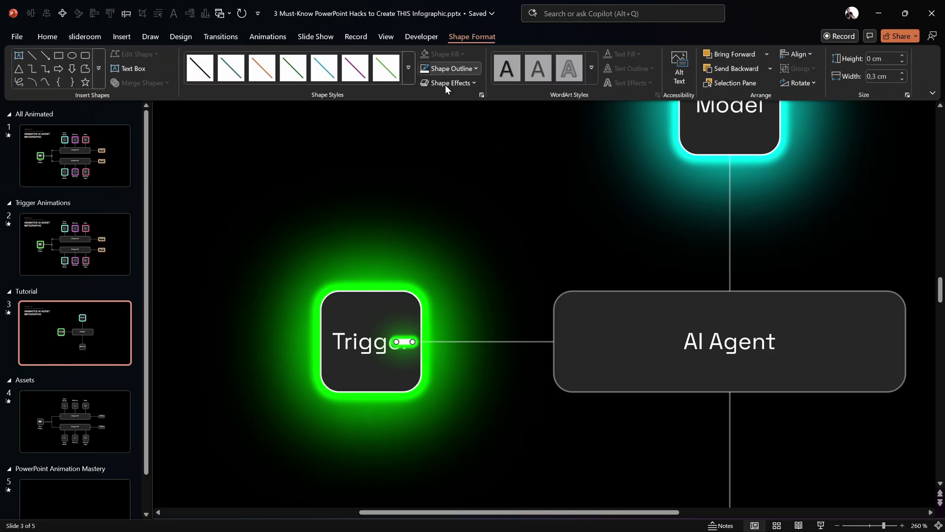
{"action": "left_click", "coordinate": [770, 69]}
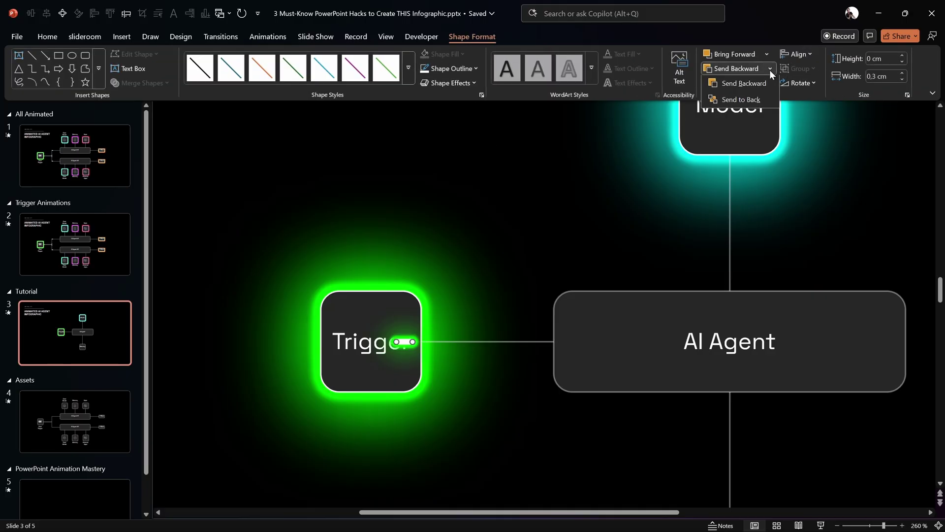
{"action": "left_click", "coordinate": [744, 101]}
{"action": "left_click", "coordinate": [588, 215]}
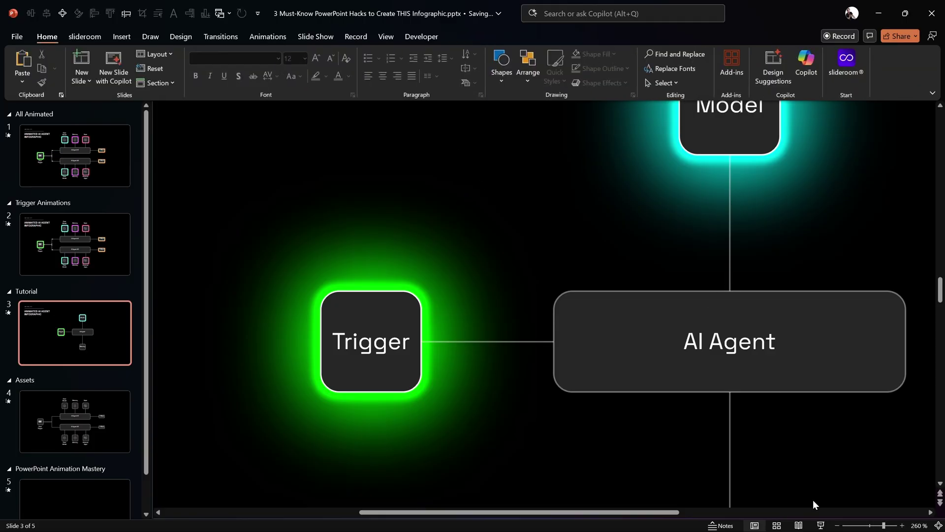
Run the slide show to watch the dot loop along the connector, then return to slide 1
{"action": "left_click", "coordinate": [821, 525]}
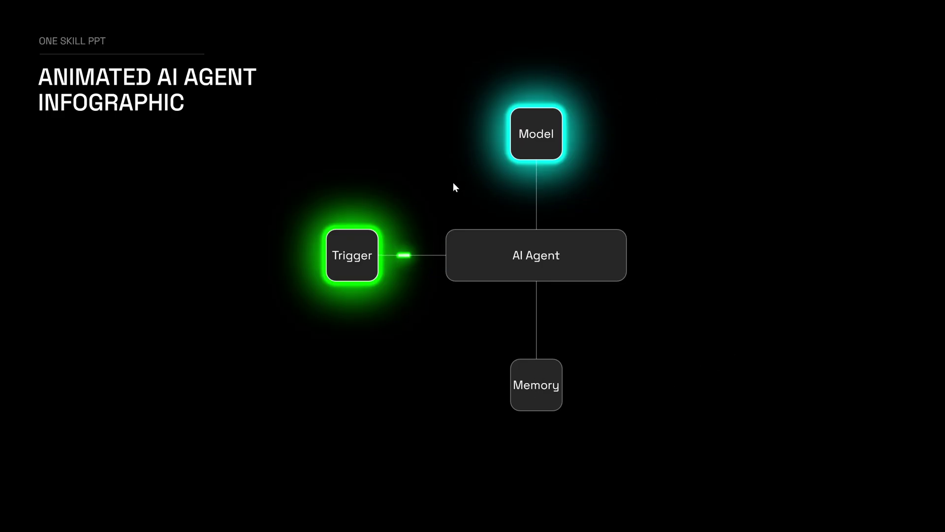
{"action": "key", "text": "Escape"}
{"action": "left_click", "coordinate": [96, 157]}
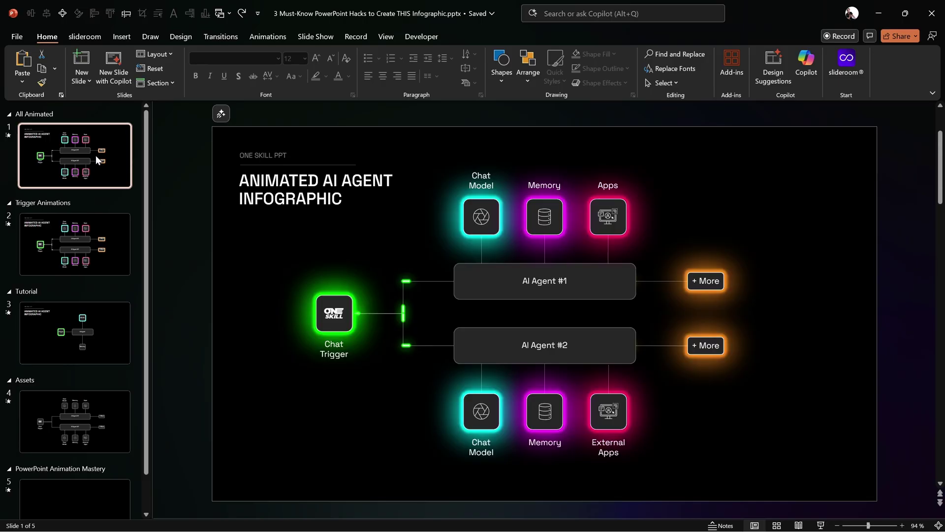